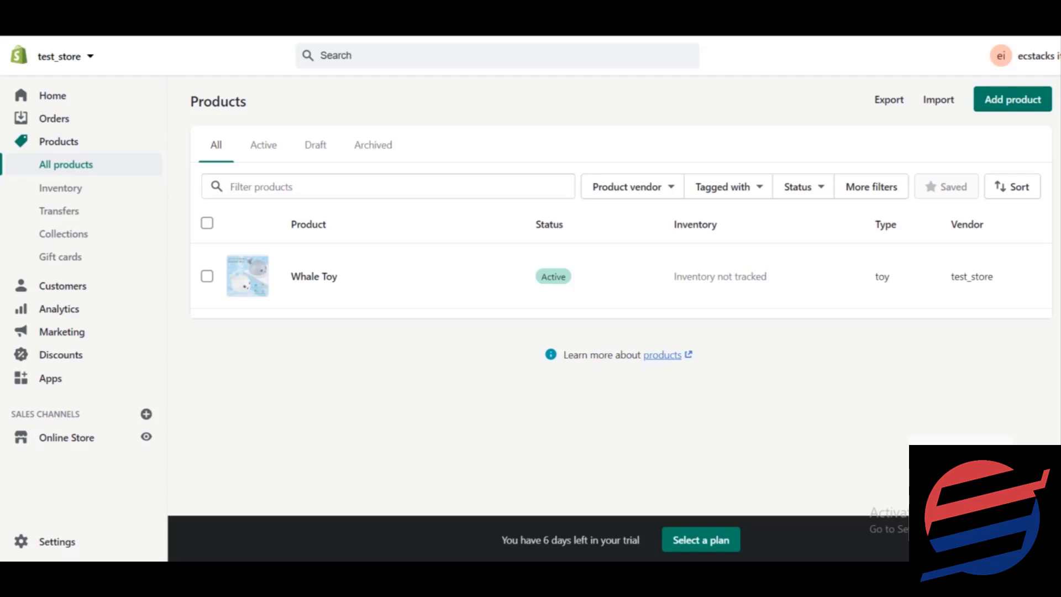
# - Duplicate the Whale Toy product as a draft titled 'detangler brush' and review the copy
pyautogui.click(317, 294)
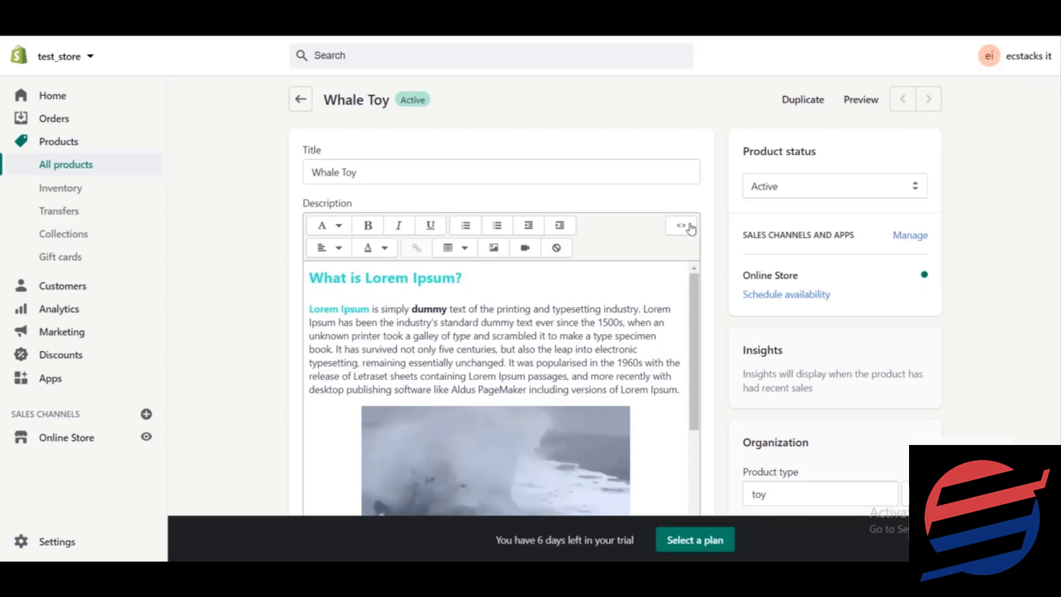
pyautogui.click(812, 102)
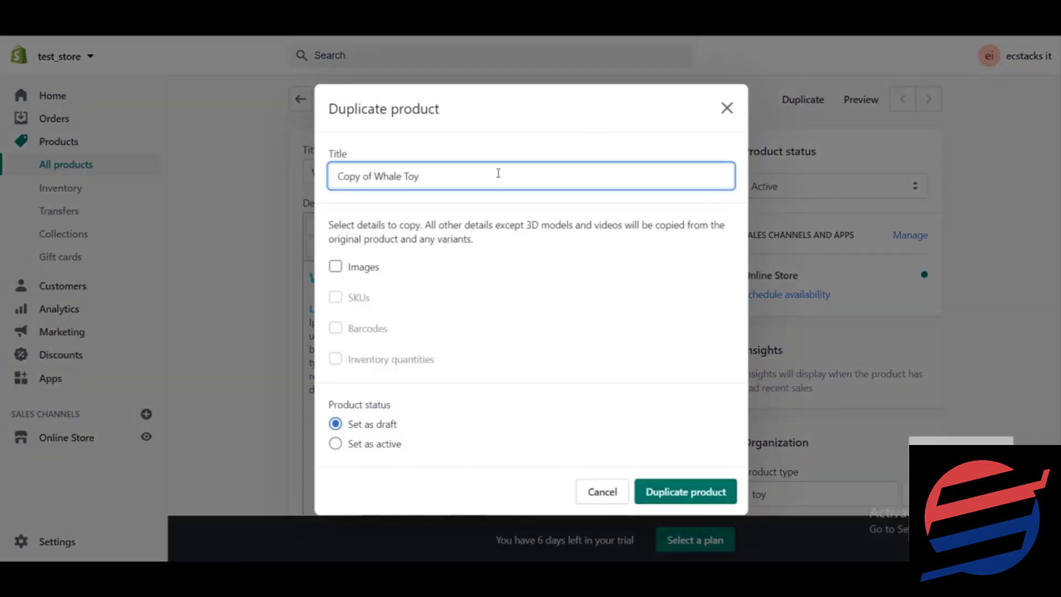
pyautogui.moveTo(475, 178); pyautogui.dragTo(261, 171)
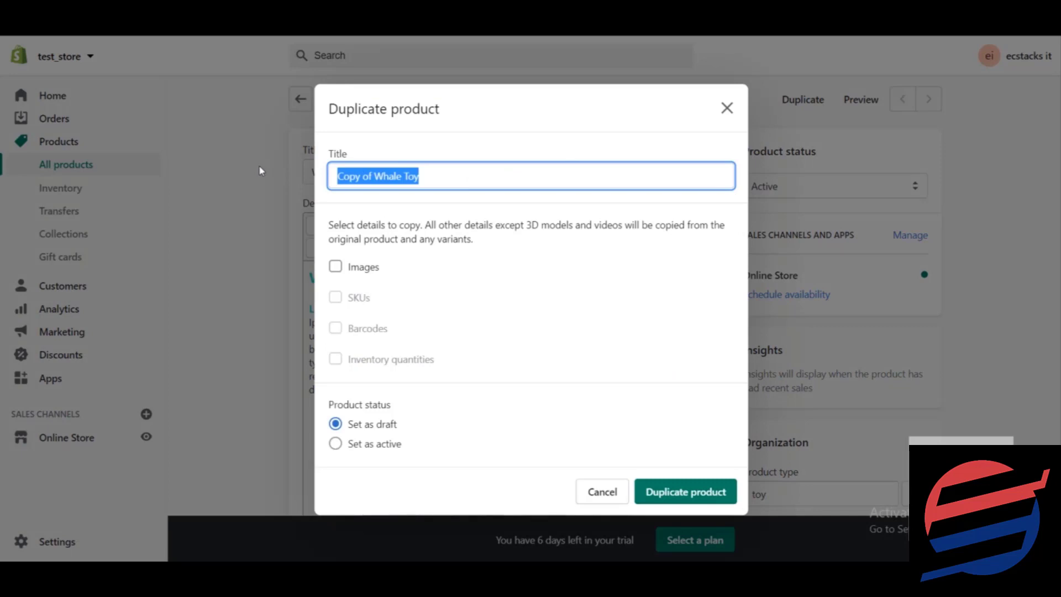
pyautogui.write('detanglk')
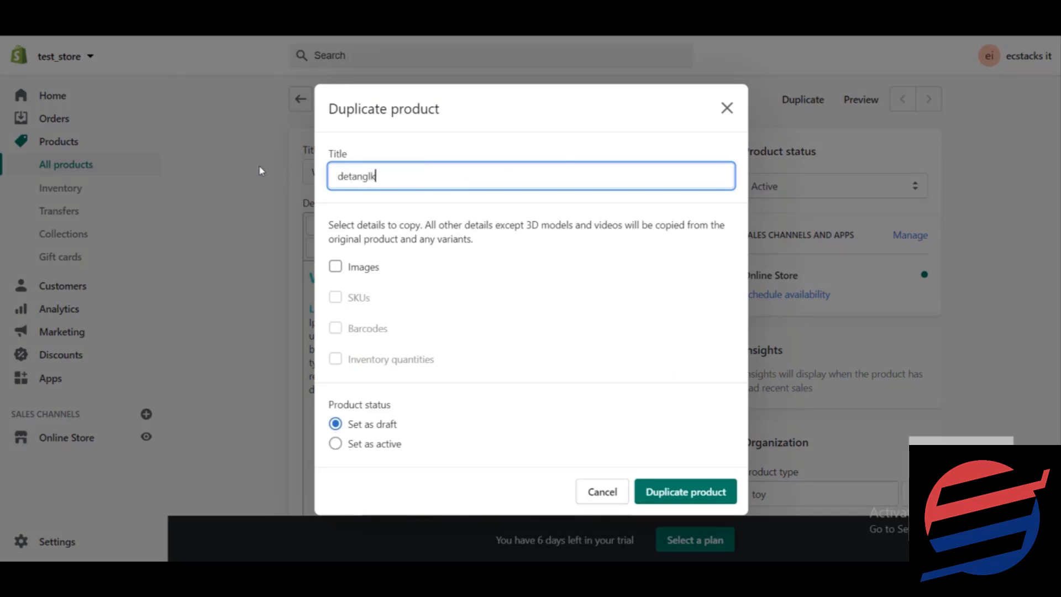
pyautogui.press('BackSpace')
pyautogui.write('er brush')
pyautogui.press('Return')
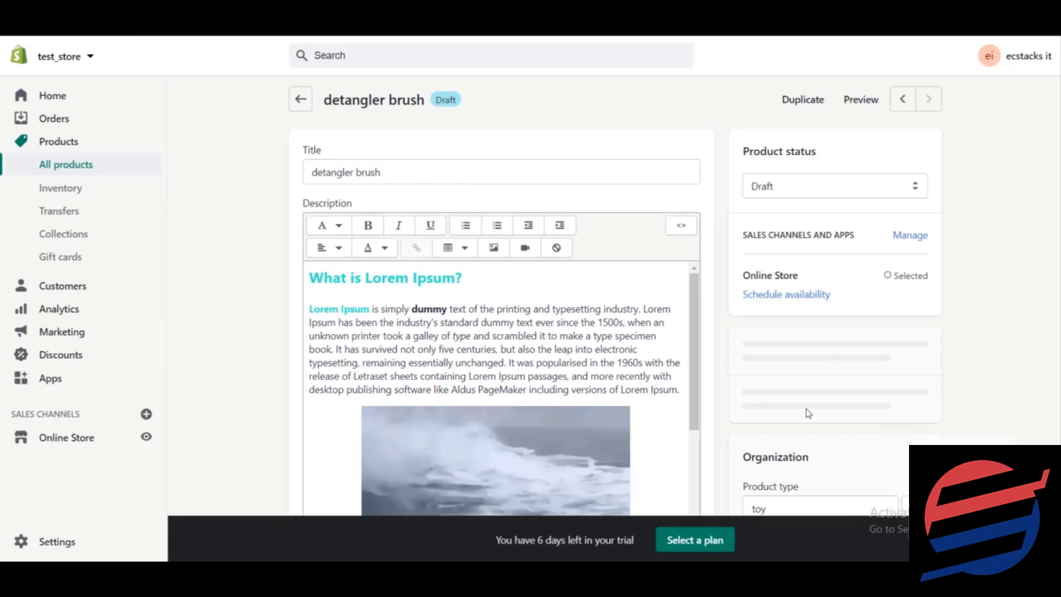
pyautogui.scroll(-6, 615, 297)
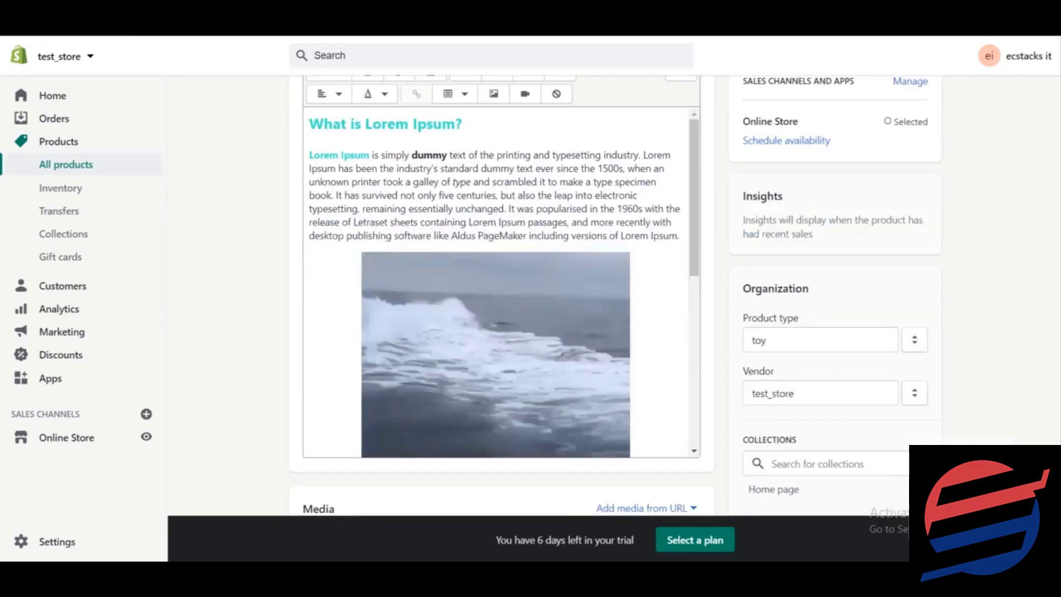
pyautogui.scroll(6, 502, 296)
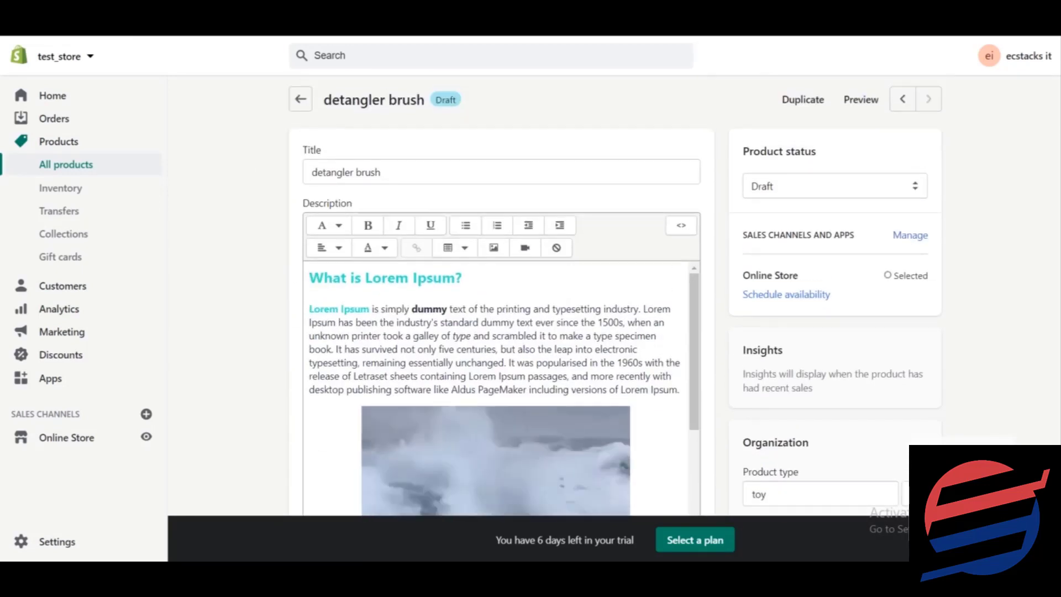
pyautogui.scroll(-4, 501, 295)
pyautogui.scroll(-1, 727, 105)
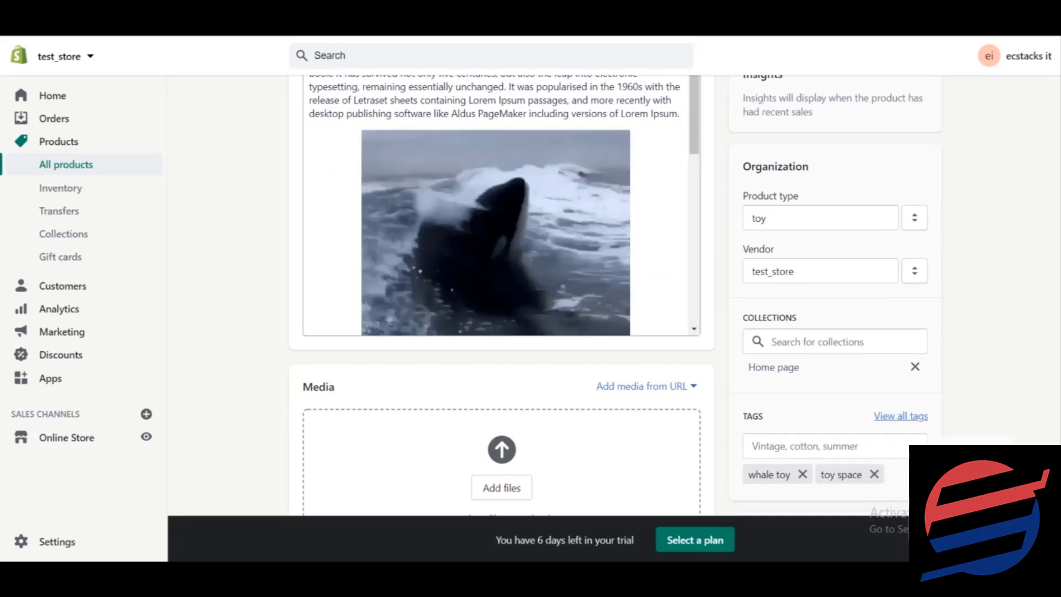
pyautogui.scroll(5, 727, 105)
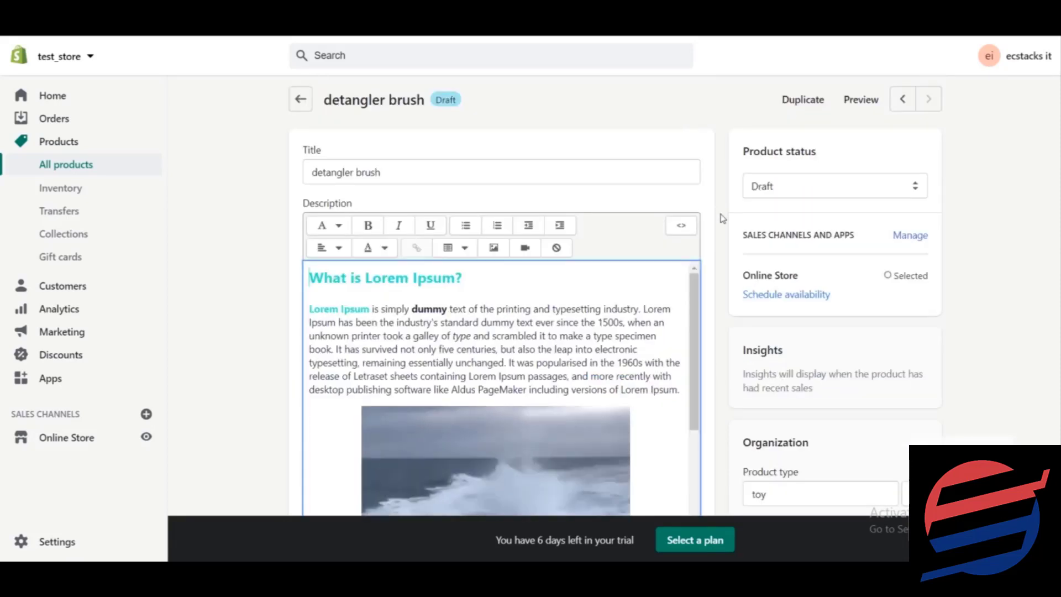
pyautogui.scroll(-12, 592, 161)
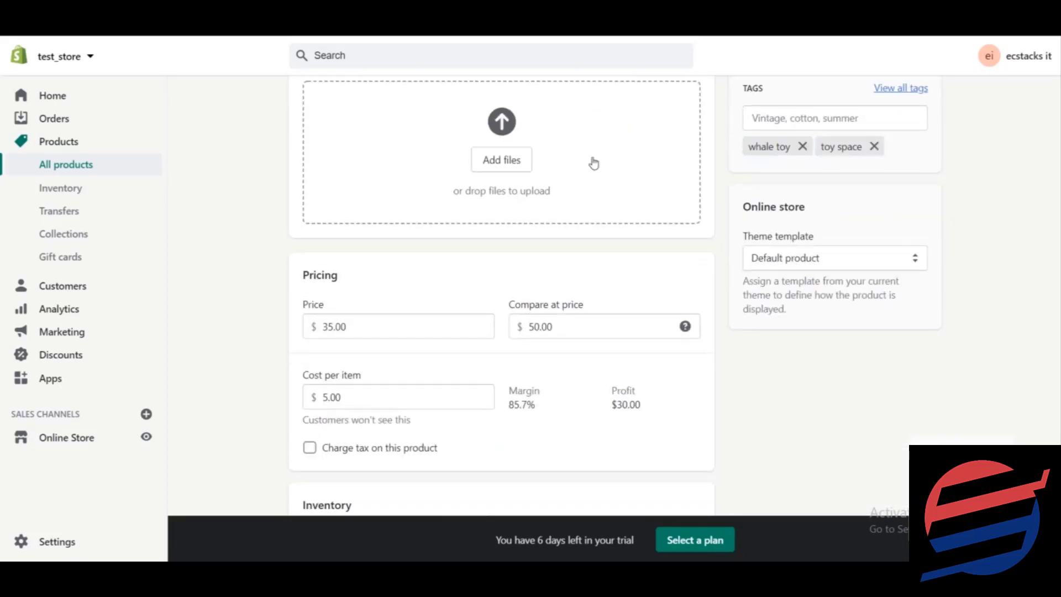
# - Upload the Black and Blue adjust-hair-brush images from the E: 'ima drop' folder
pyautogui.click(502, 159)
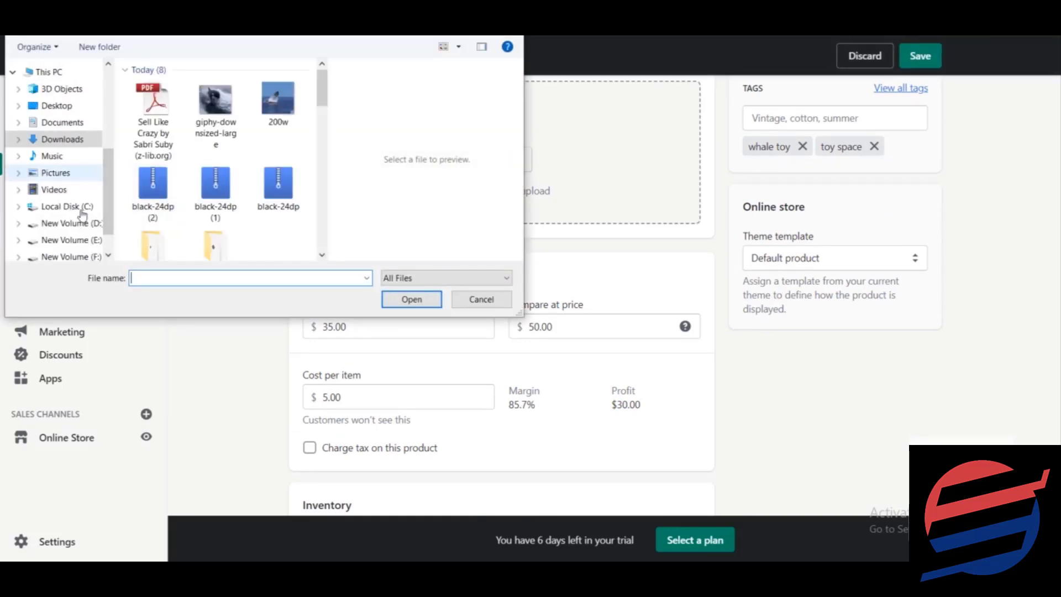
pyautogui.click(77, 246)
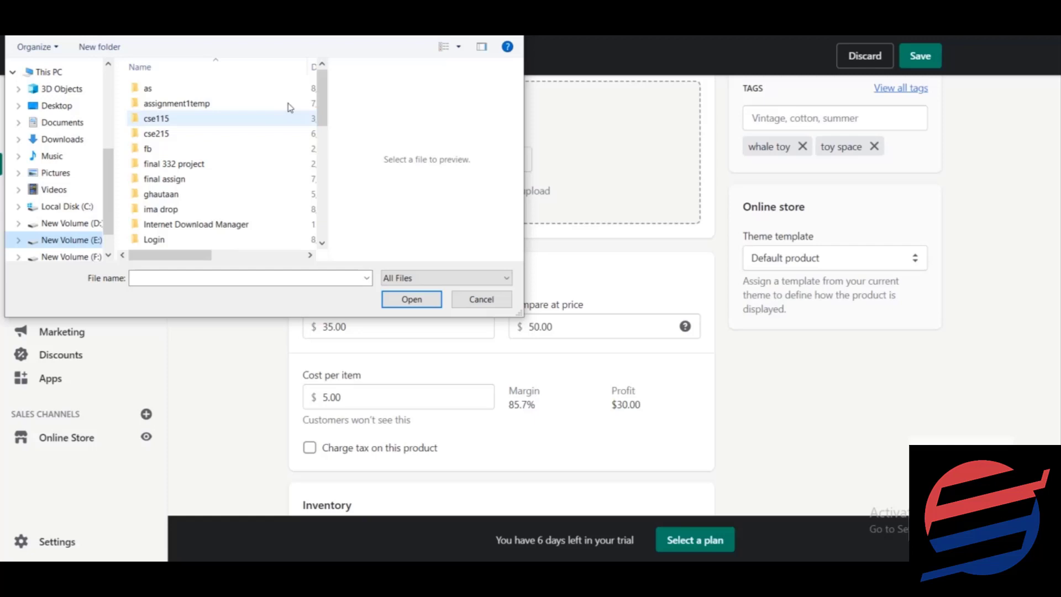
pyautogui.moveTo(324, 107); pyautogui.dragTo(337, 186)
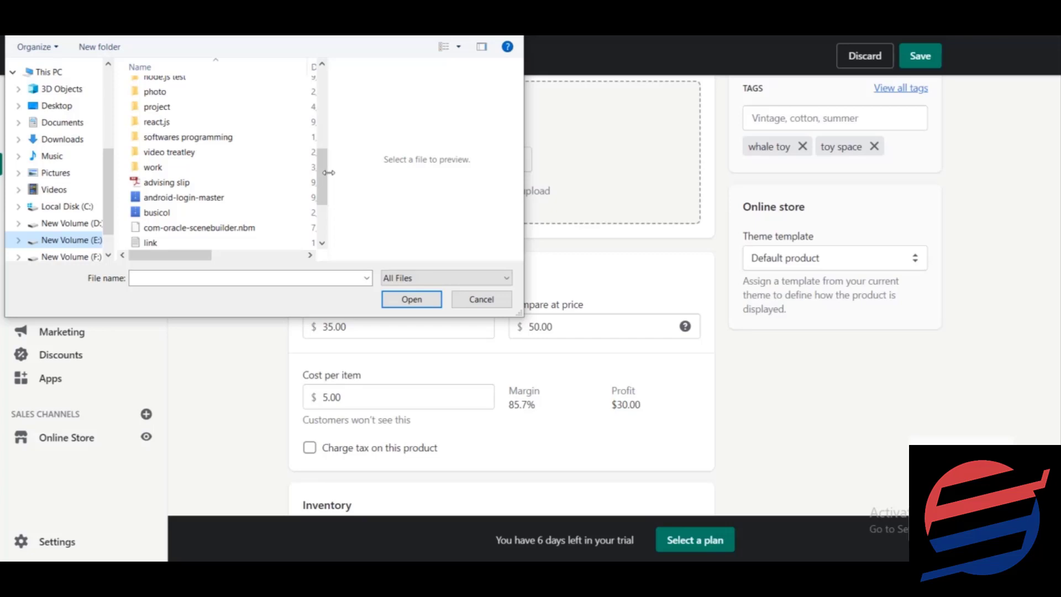
pyautogui.moveTo(328, 170); pyautogui.dragTo(316, 111)
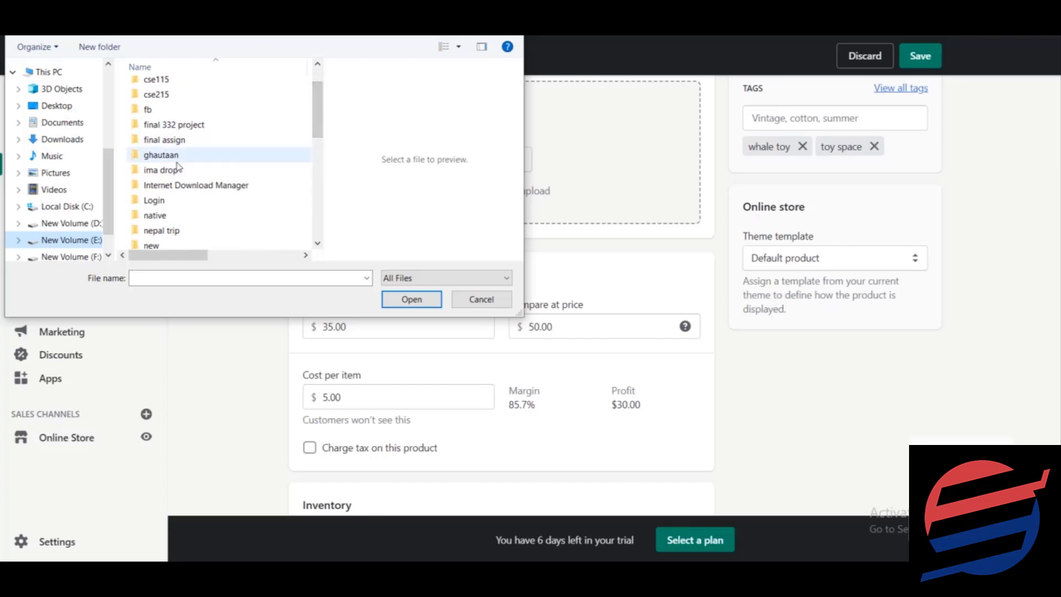
pyautogui.doubleClick(177, 161)
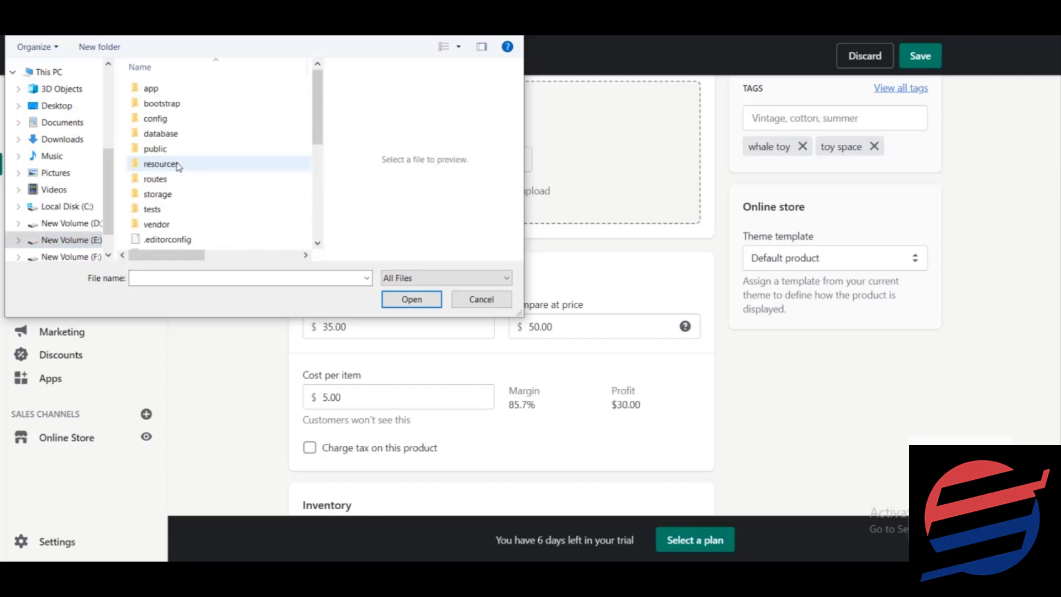
pyautogui.click(71, 36)
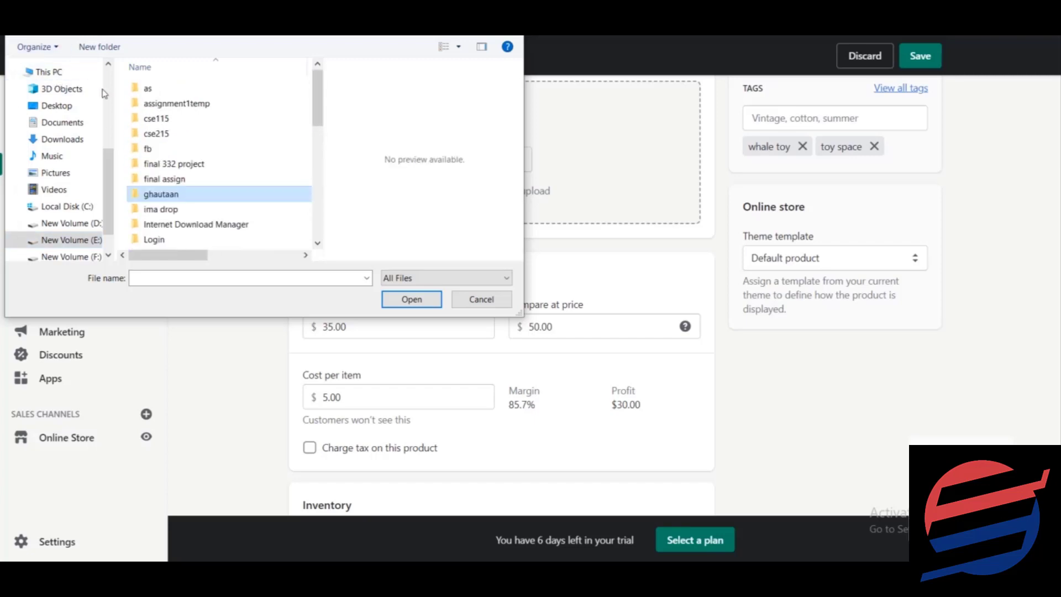
pyautogui.doubleClick(160, 210)
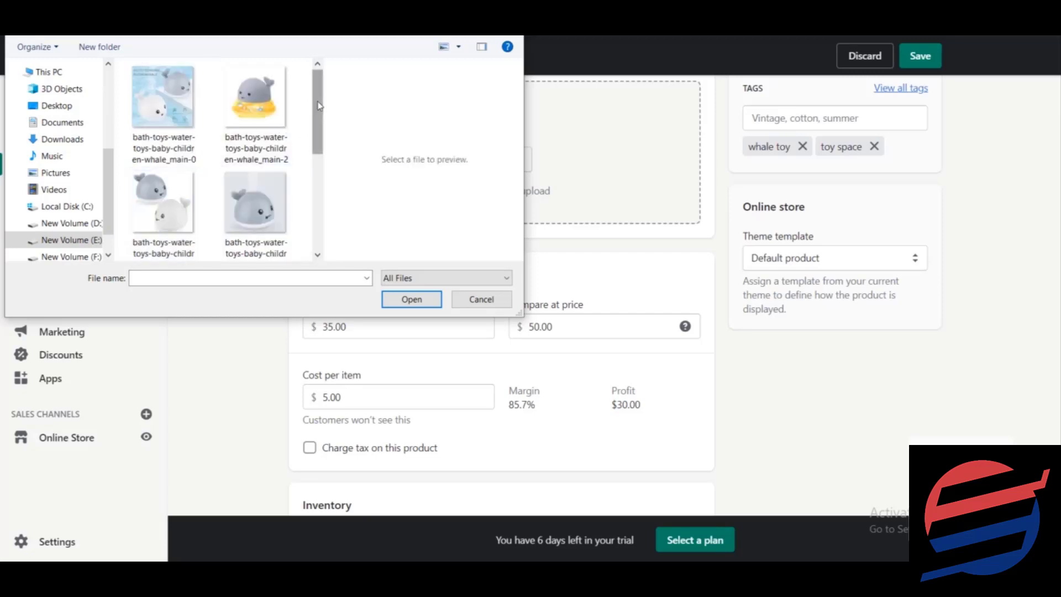
pyautogui.scroll(-5, 319, 109)
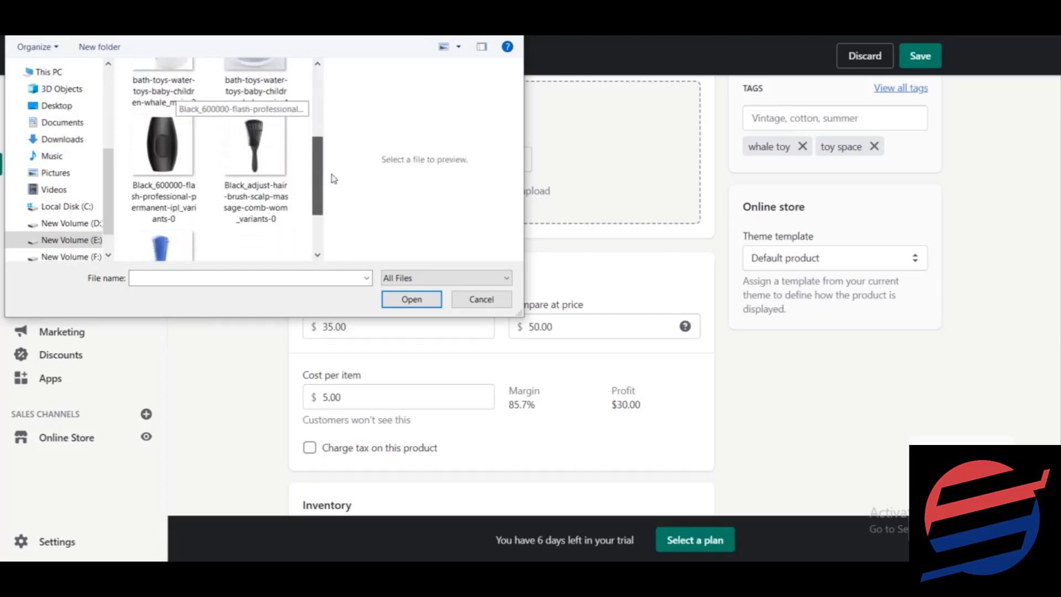
pyautogui.click(282, 120)
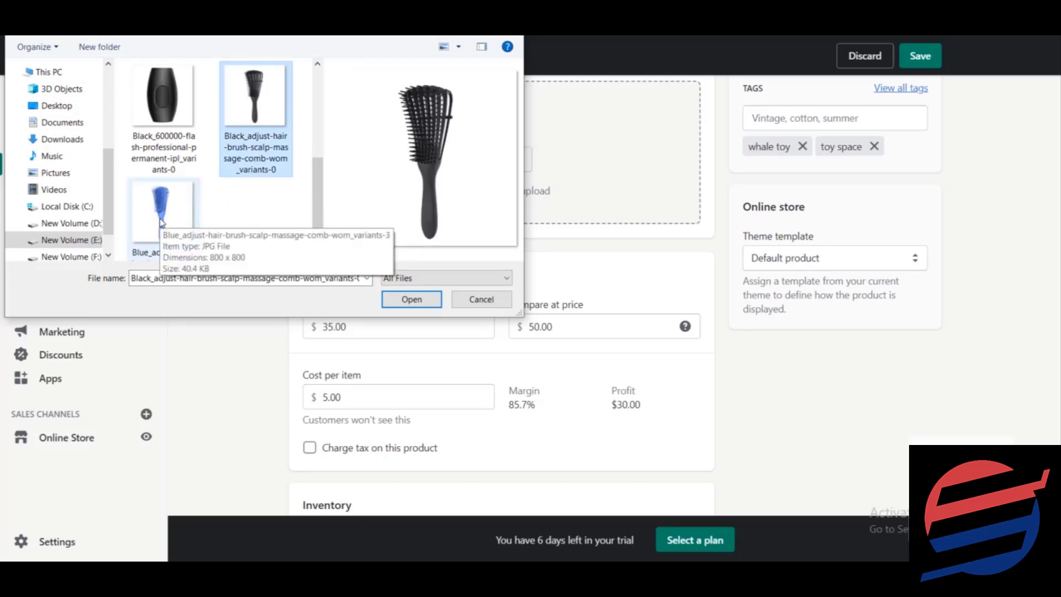
pyautogui.keyDown('ctrl'); pyautogui.click(161, 223); pyautogui.keyUp('ctrl')
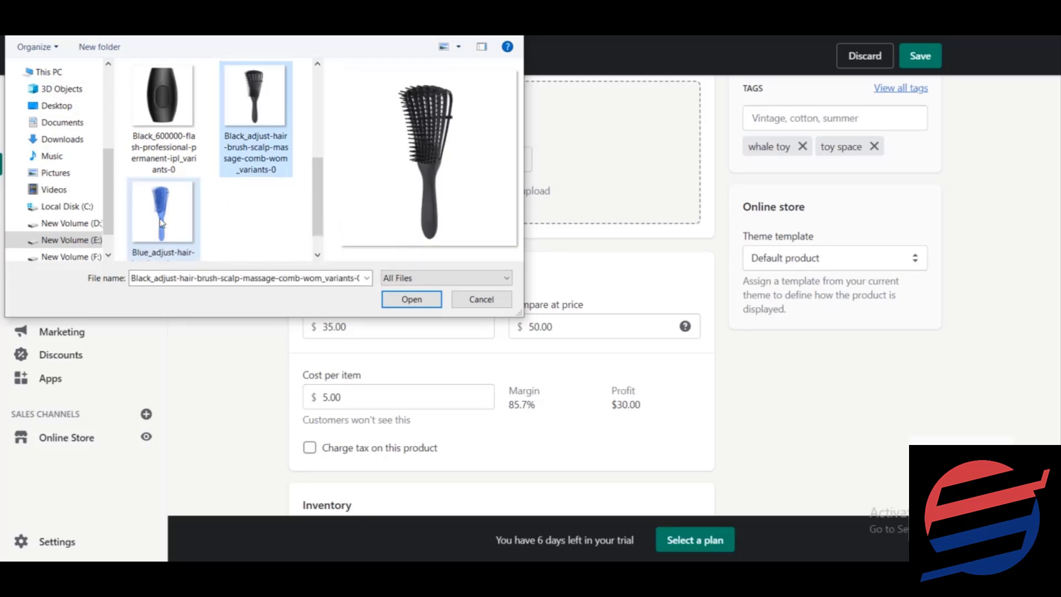
pyautogui.click(412, 299)
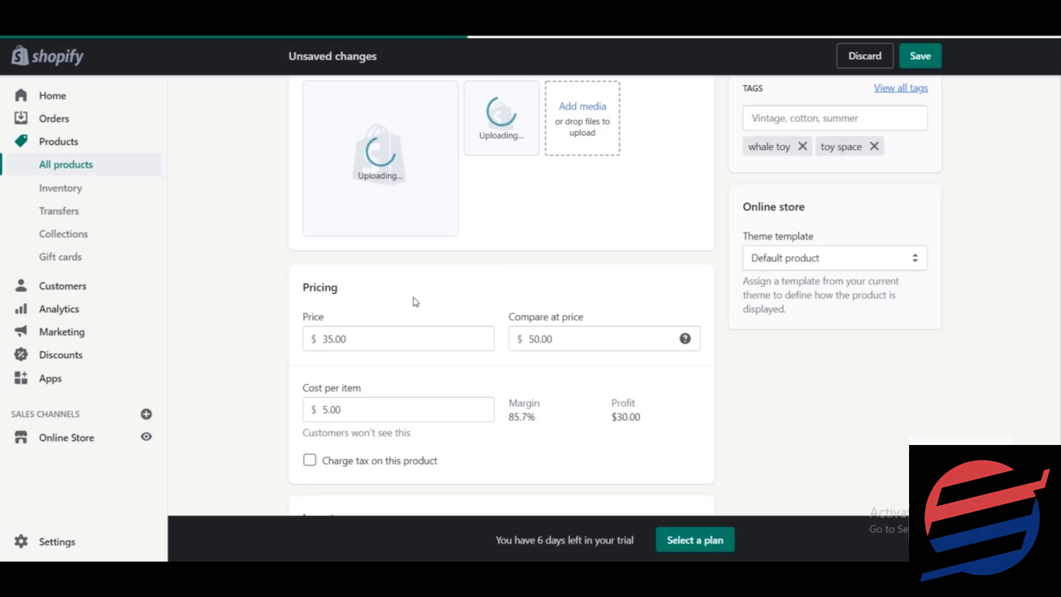
pyautogui.click(563, 341)
pyautogui.moveTo(564, 341); pyautogui.dragTo(511, 341)
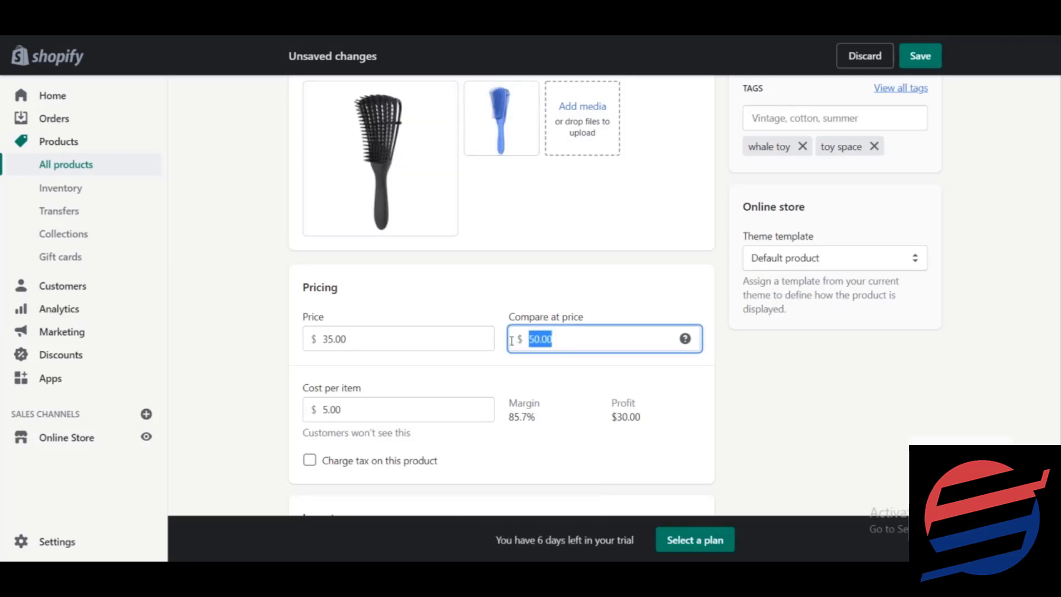
pyautogui.write('20')
pyautogui.tripleClick(450, 335)
pyautogui.write('15')
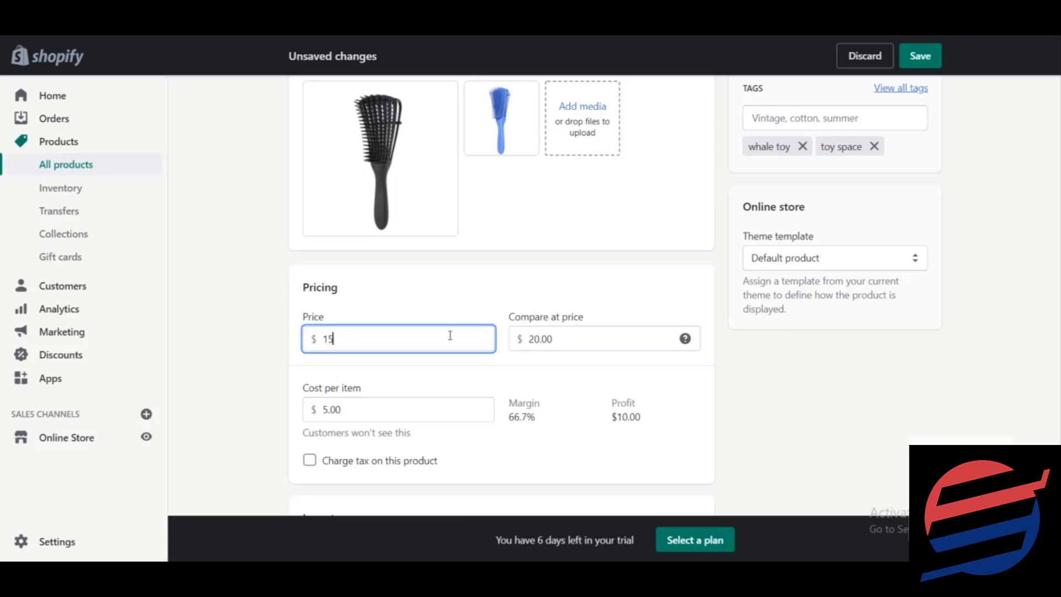
pyautogui.tripleClick(381, 410)
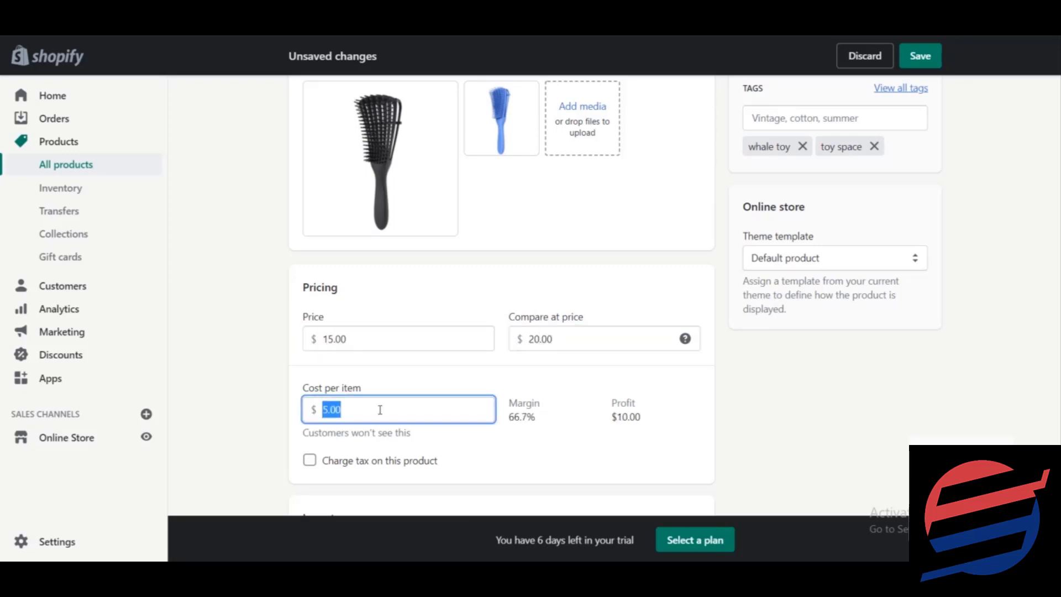
pyautogui.write('3')
pyautogui.click(629, 434)
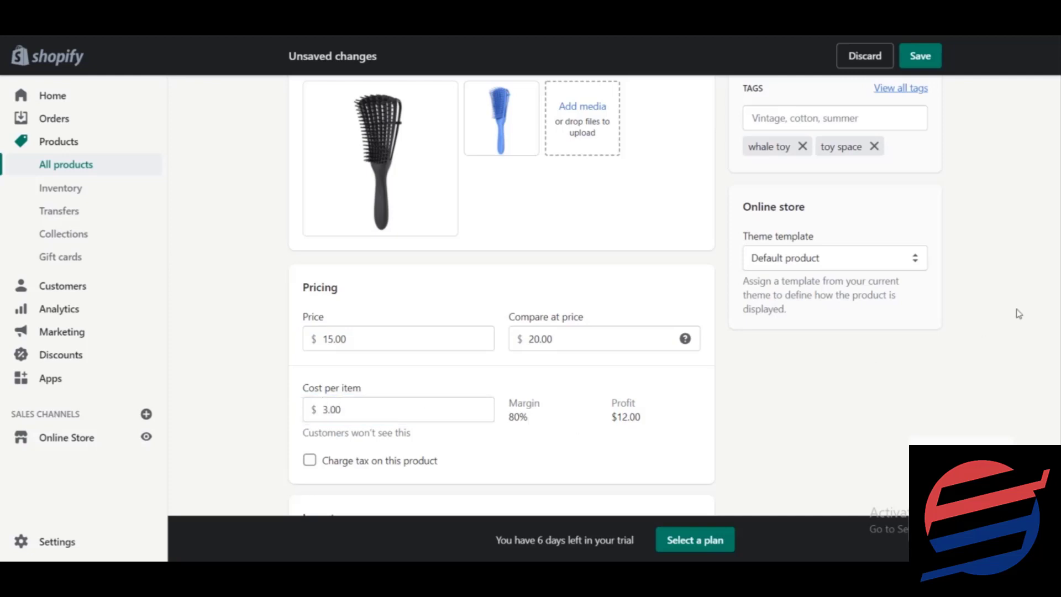
pyautogui.scroll(-4, 502, 296)
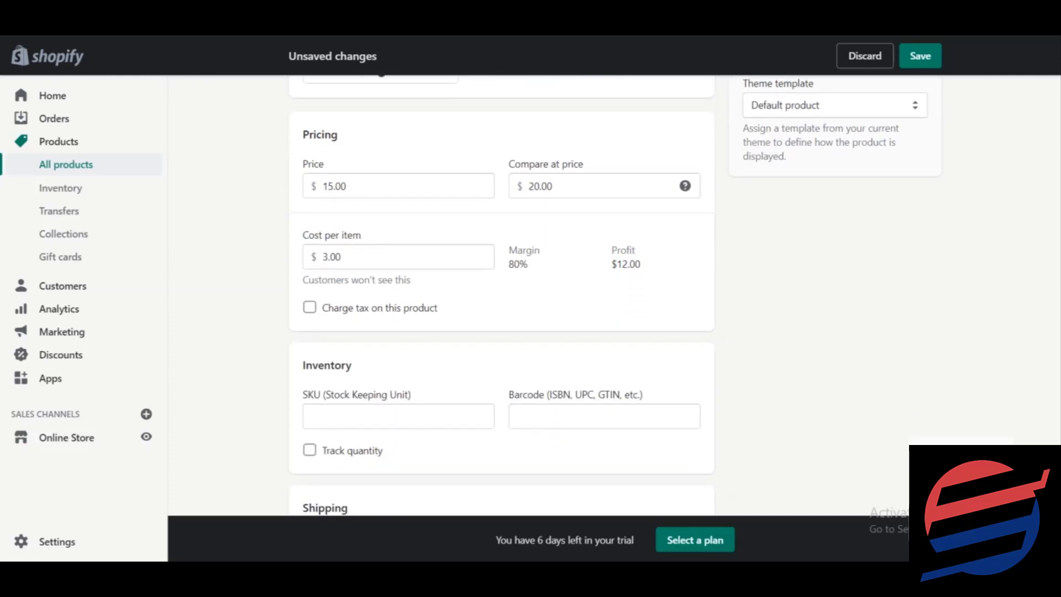
pyautogui.scroll(-3, 760, 236)
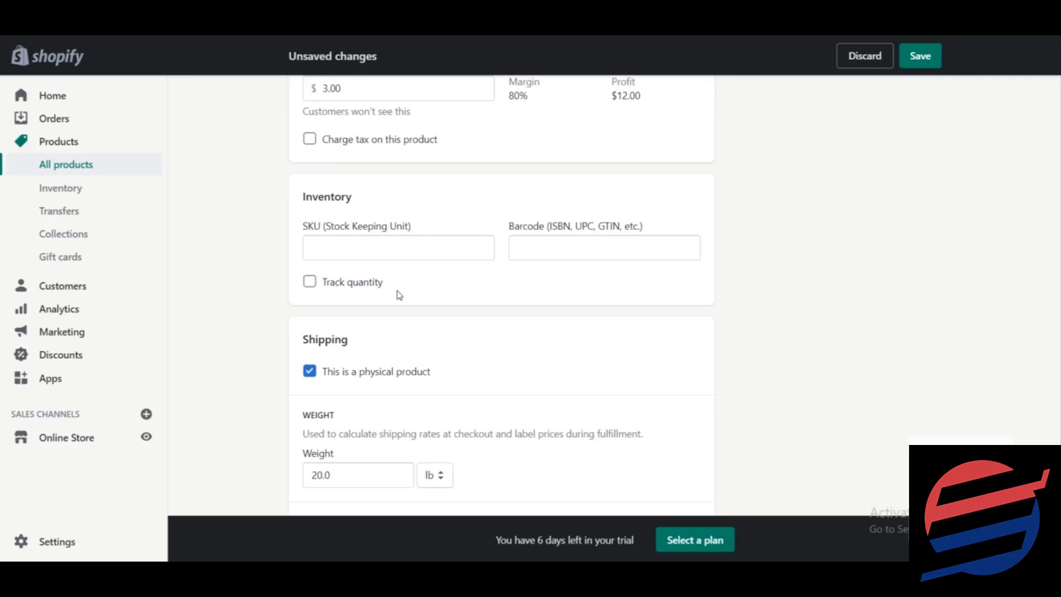
pyautogui.scroll(-8, 502, 296)
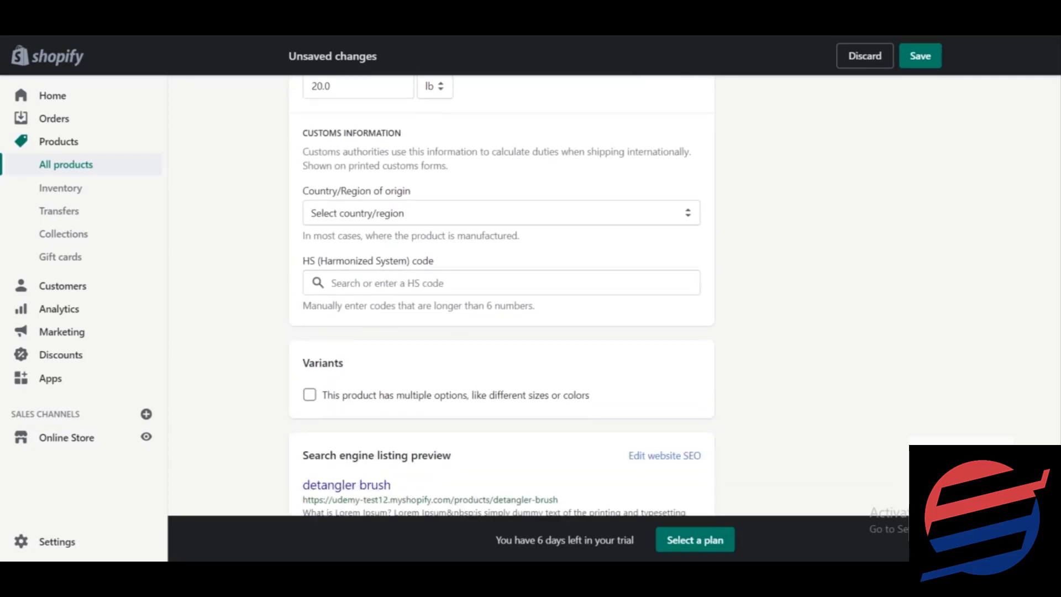
pyautogui.scroll(-2, 502, 295)
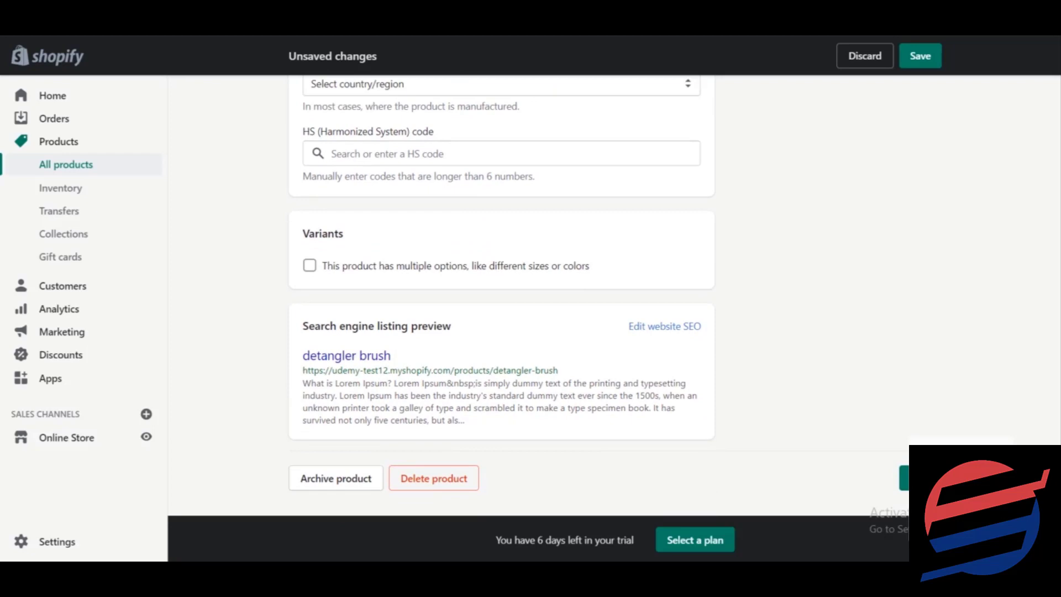
pyautogui.scroll(1, 502, 292)
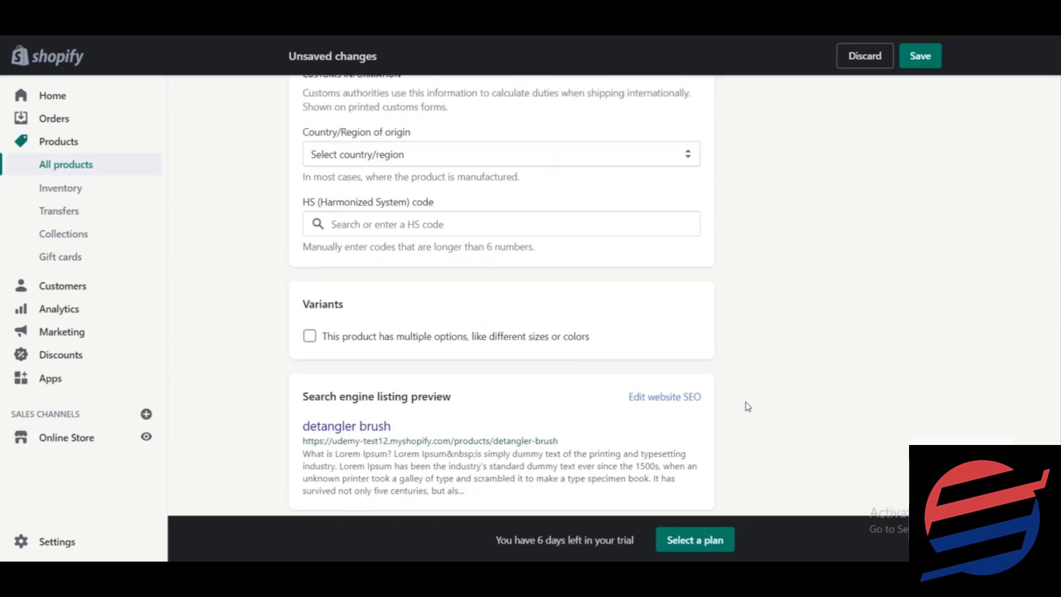
# - Enable multiple options and add a Color option with values black and blue at $15.00
pyautogui.click(335, 347)
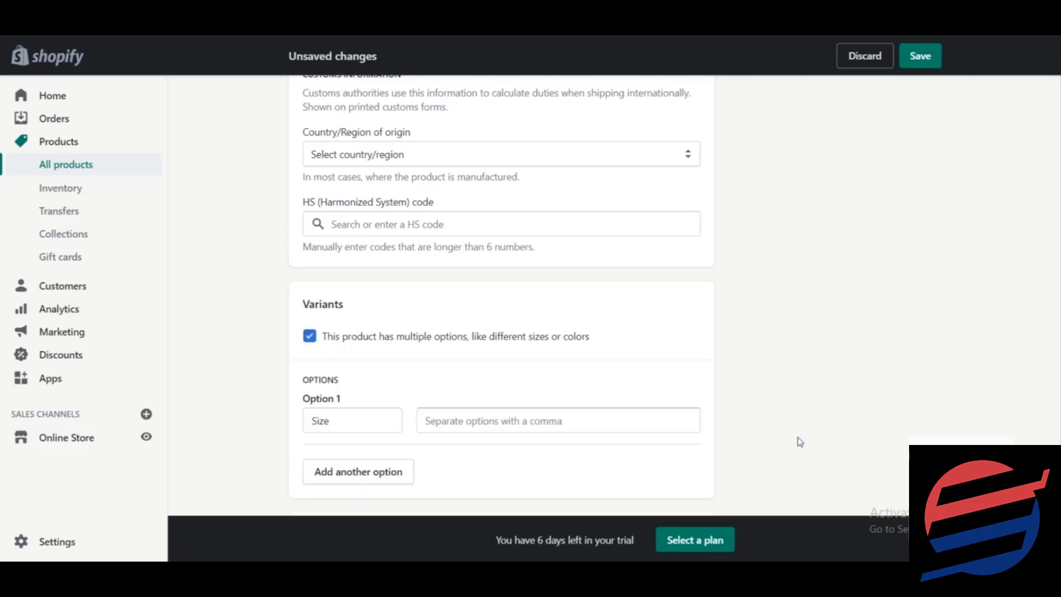
pyautogui.scroll(-2, 502, 296)
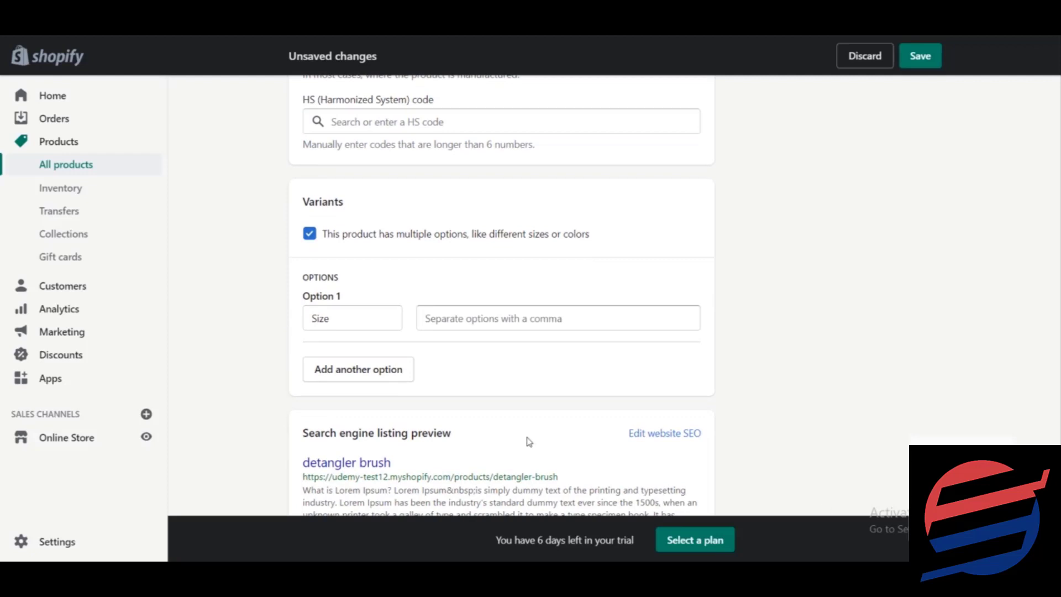
pyautogui.click(387, 306)
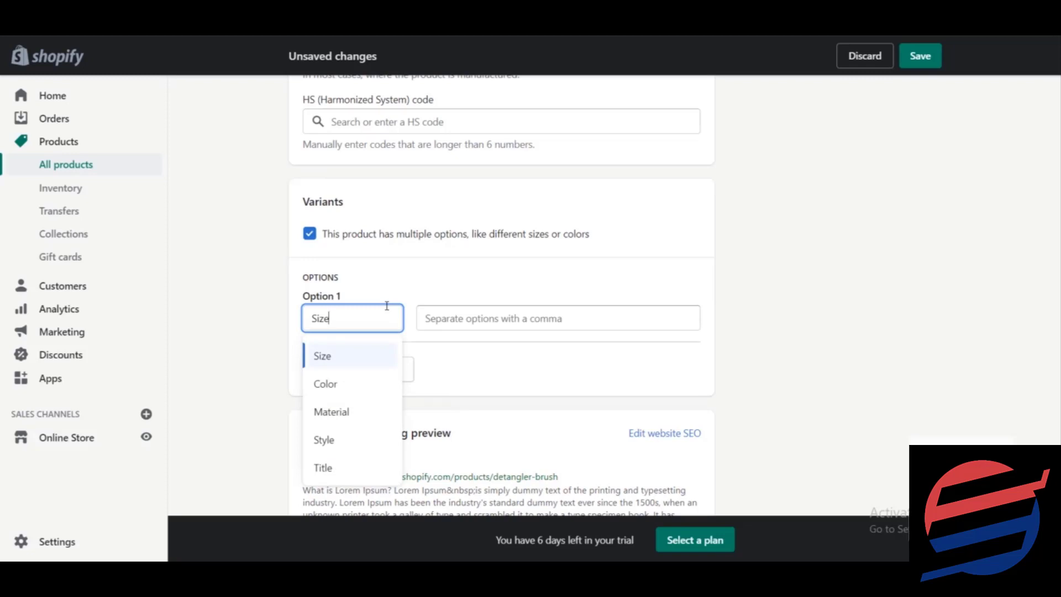
pyautogui.click(347, 385)
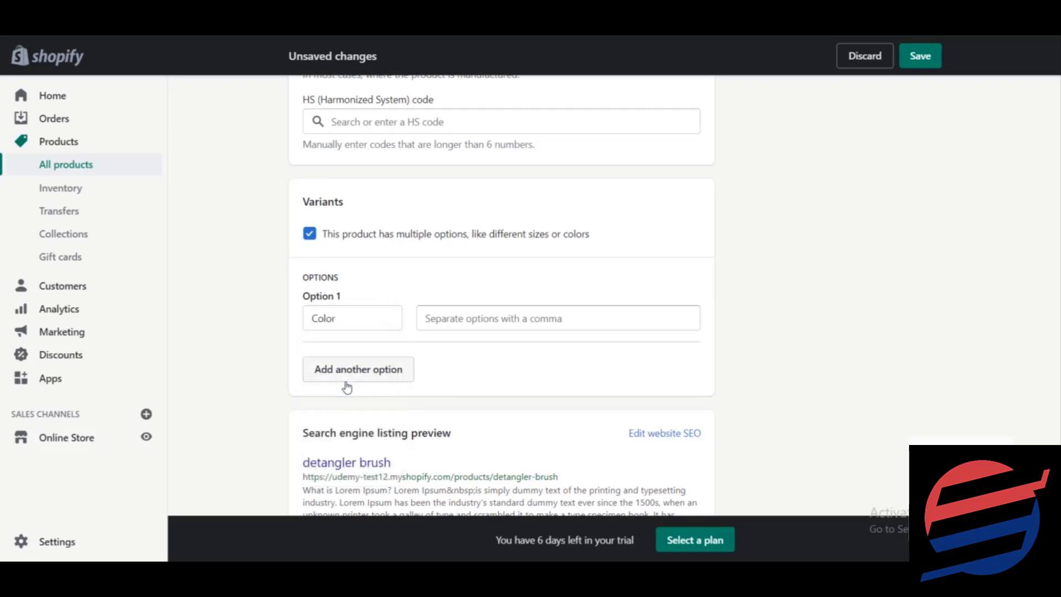
pyautogui.click(488, 320)
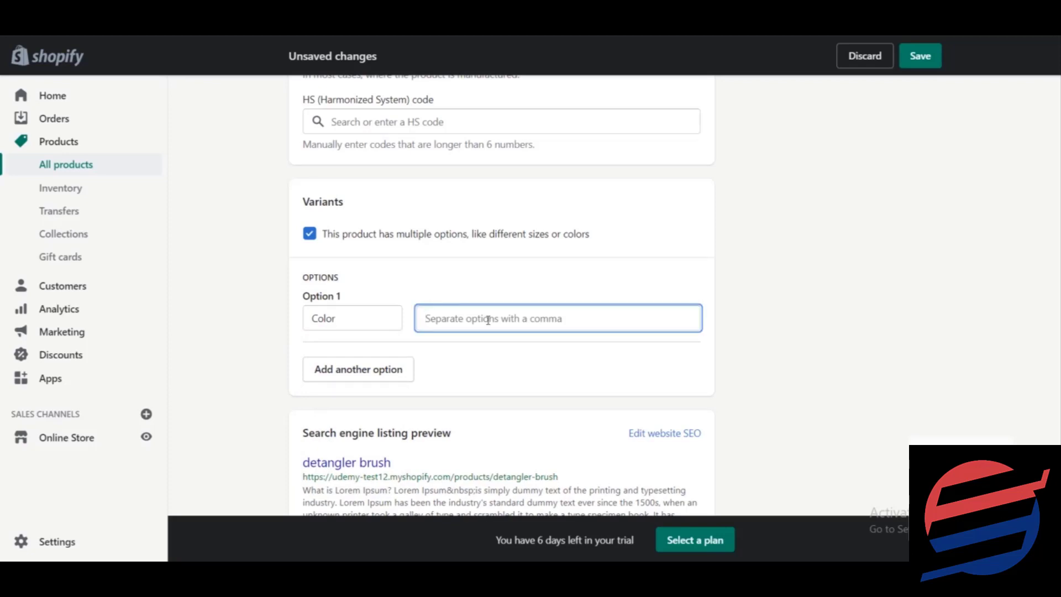
pyautogui.write('blac')
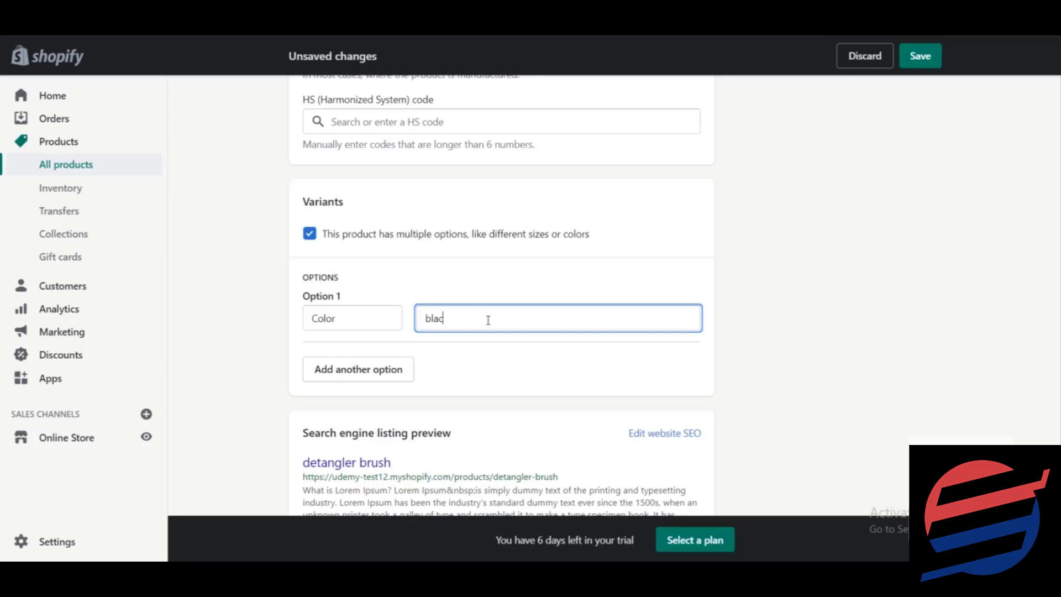
pyautogui.write('k')
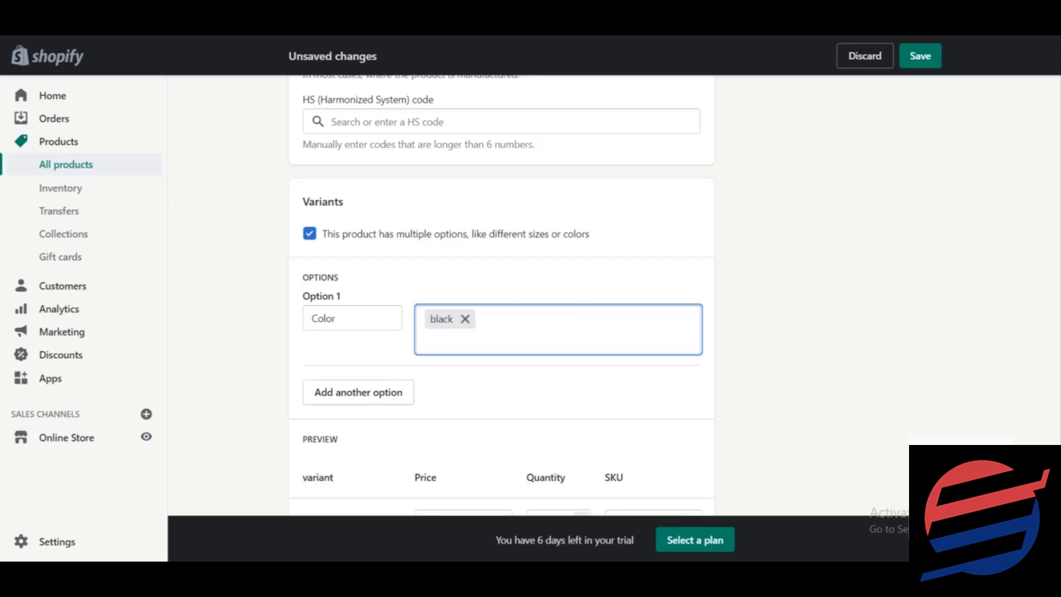
pyautogui.write(',blue,')
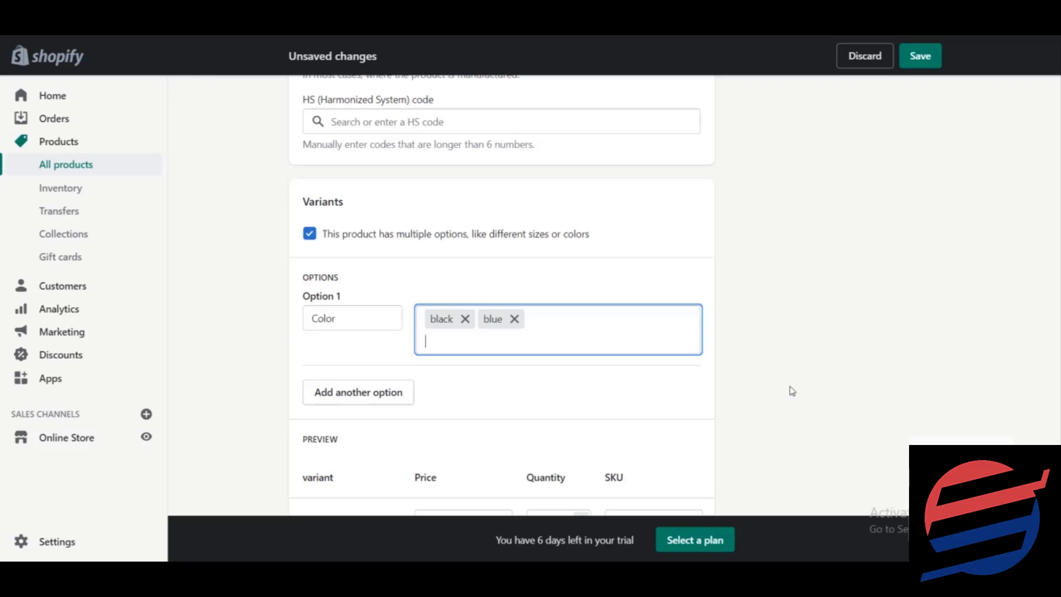
pyautogui.click(789, 403)
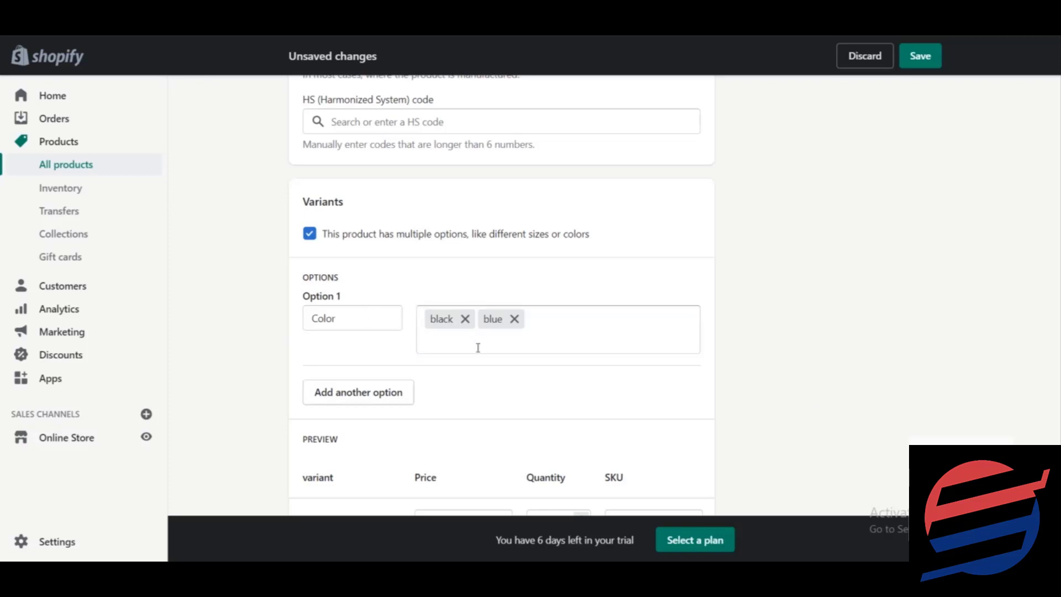
pyautogui.scroll(-3, 459, 443)
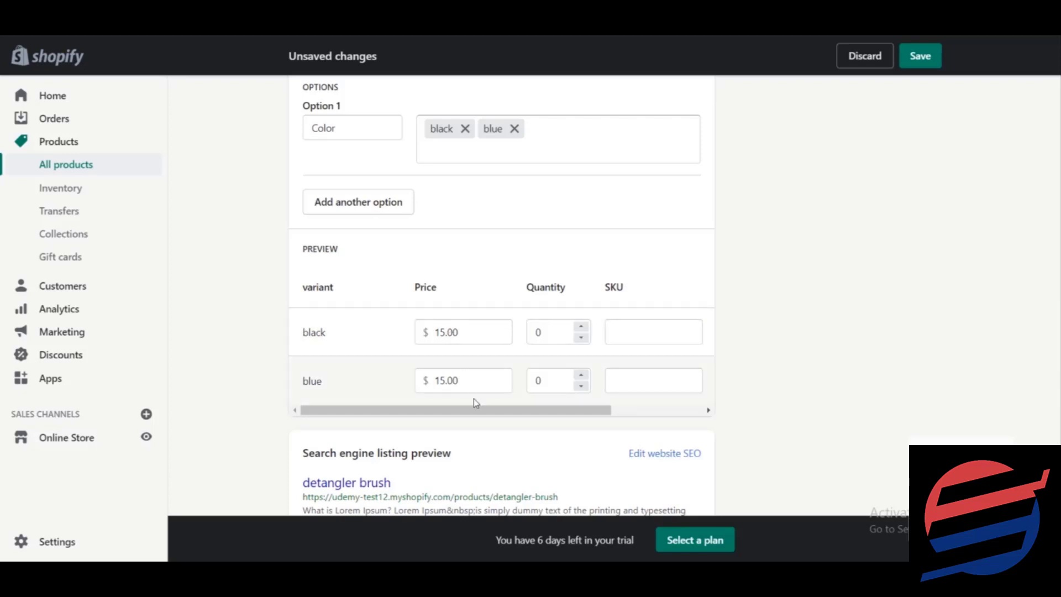
pyautogui.moveTo(481, 417); pyautogui.dragTo(445, 414)
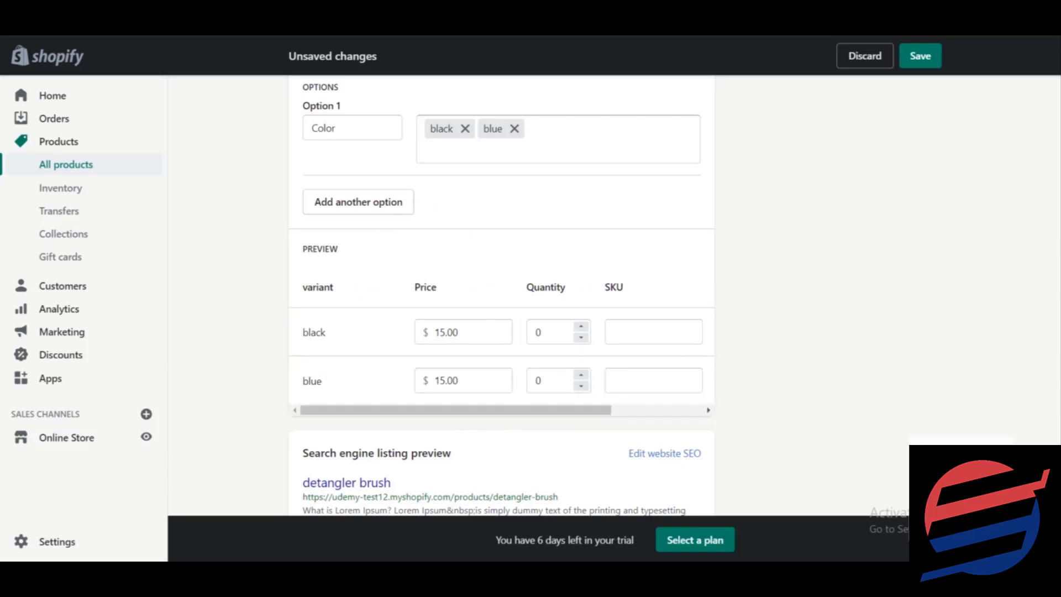
pyautogui.scroll(-2, 502, 298)
pyautogui.scroll(3, 502, 297)
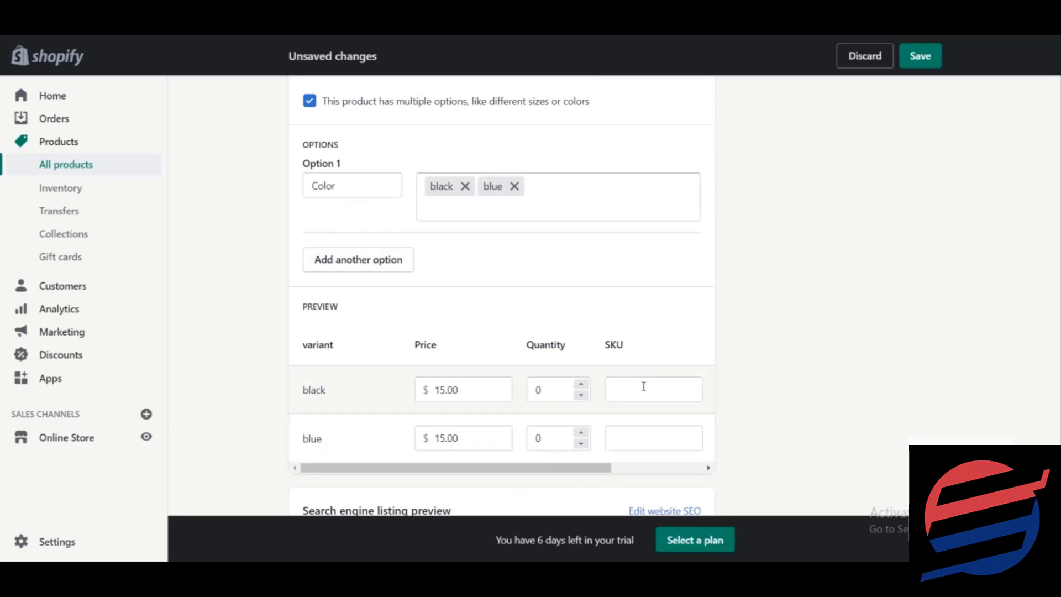
pyautogui.scroll(2, 668, 398)
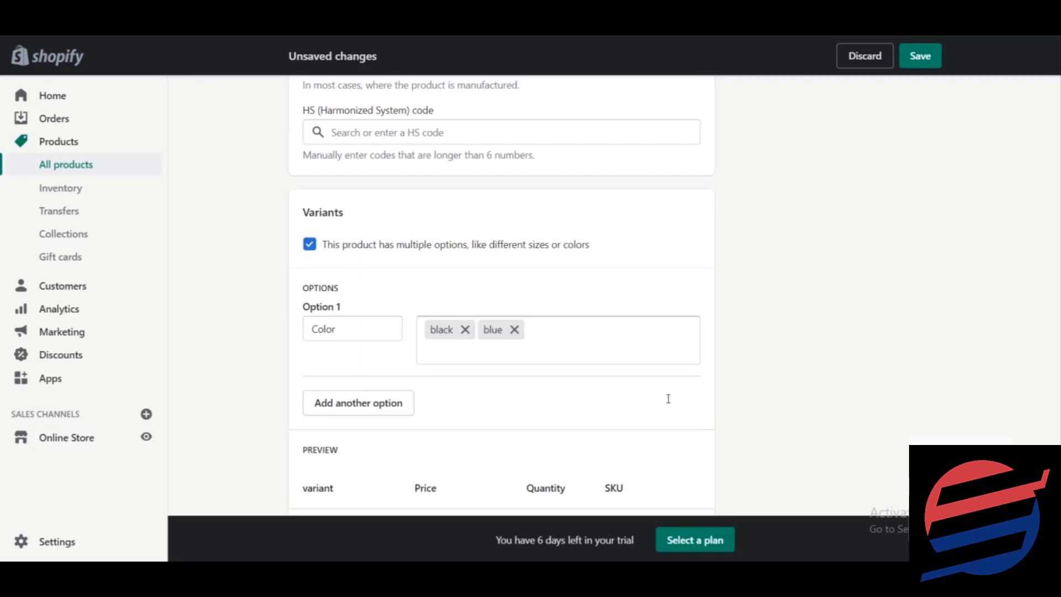
# - Save, then assign the black brush image to the black variant and the blue image to blue
pyautogui.click(913, 65)
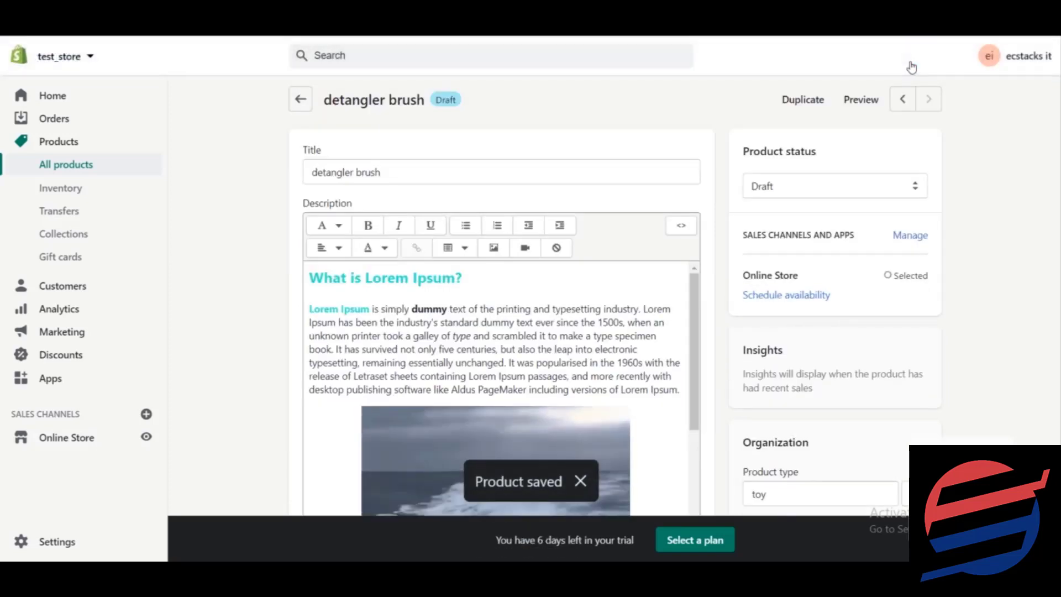
pyautogui.scroll(-6, 615, 295)
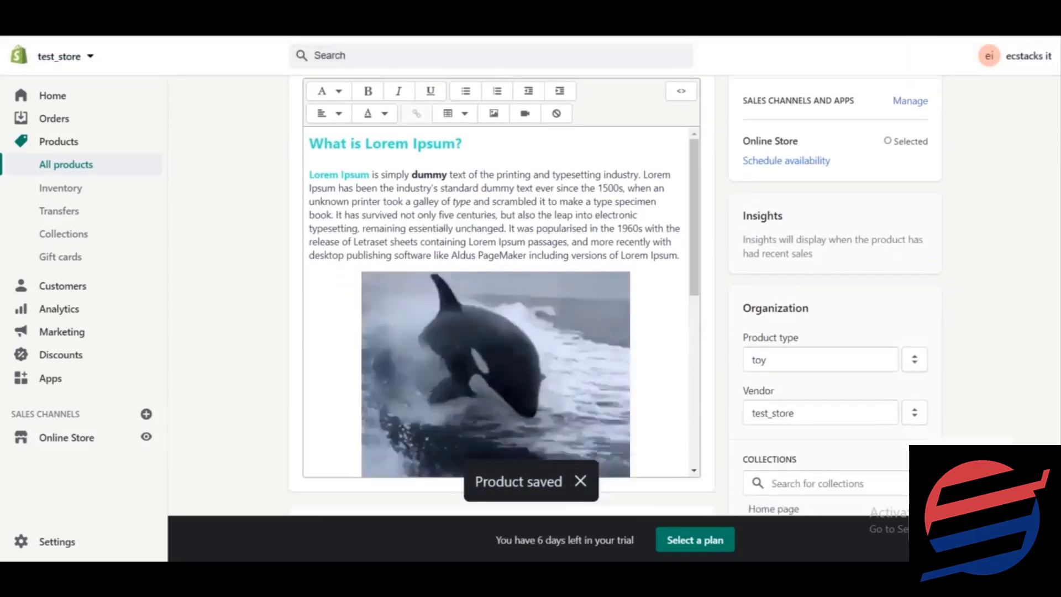
pyautogui.scroll(-5, 616, 296)
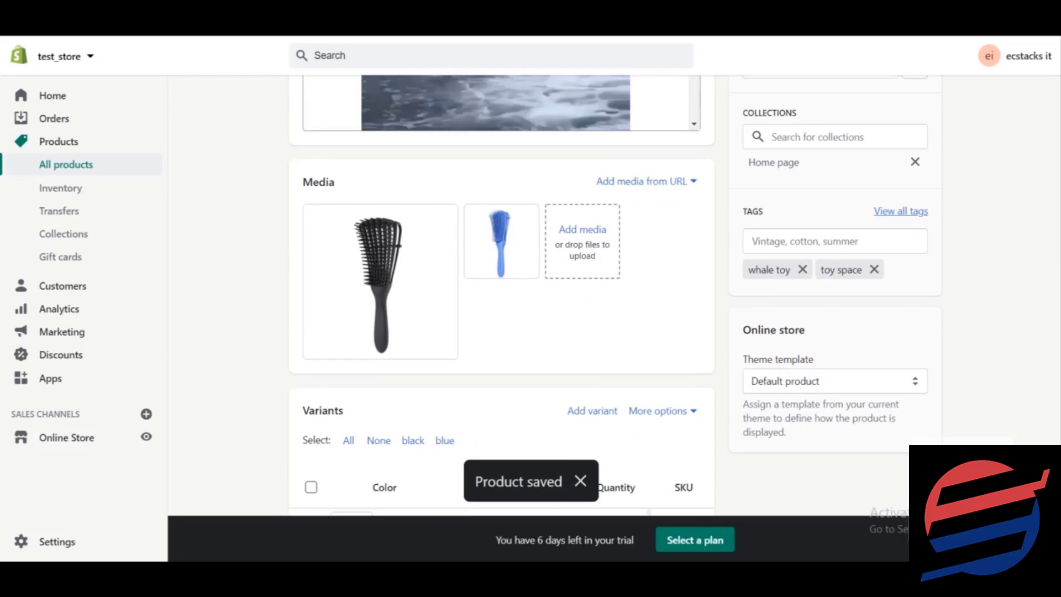
pyautogui.scroll(-1, 592, 398)
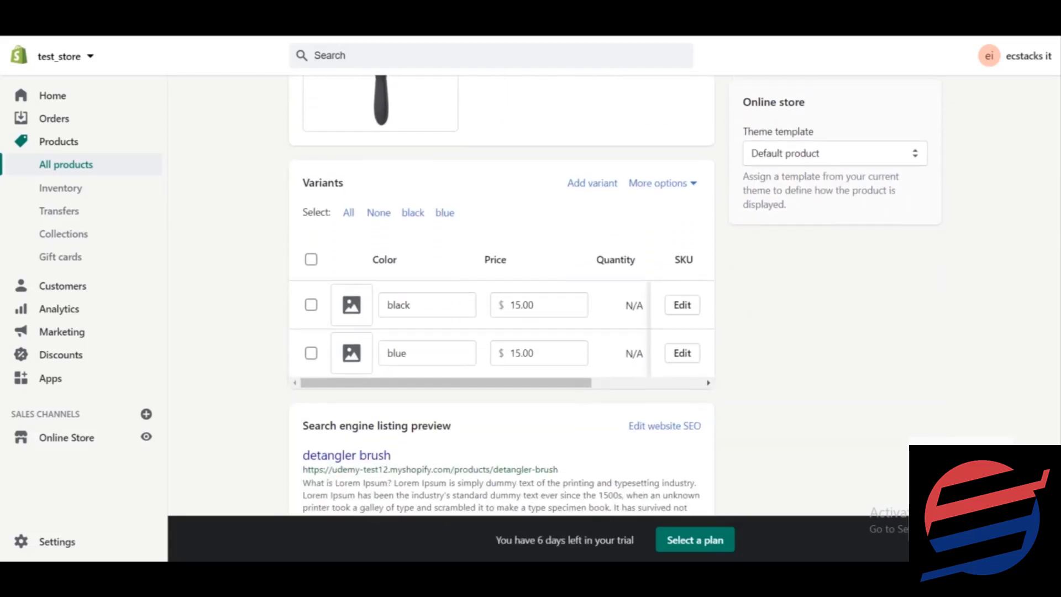
pyautogui.click(358, 306)
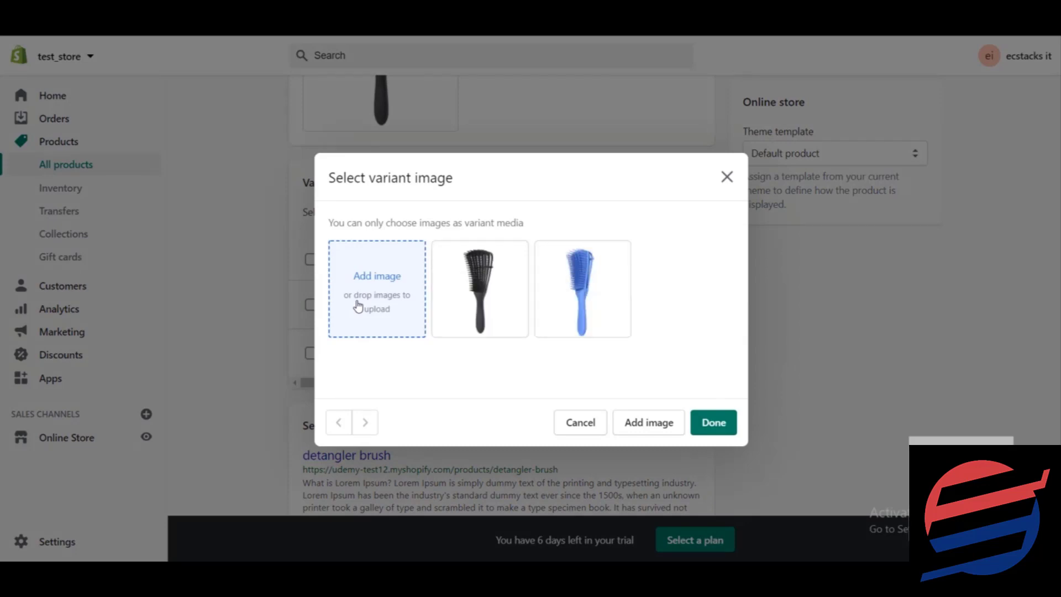
pyautogui.click(516, 287)
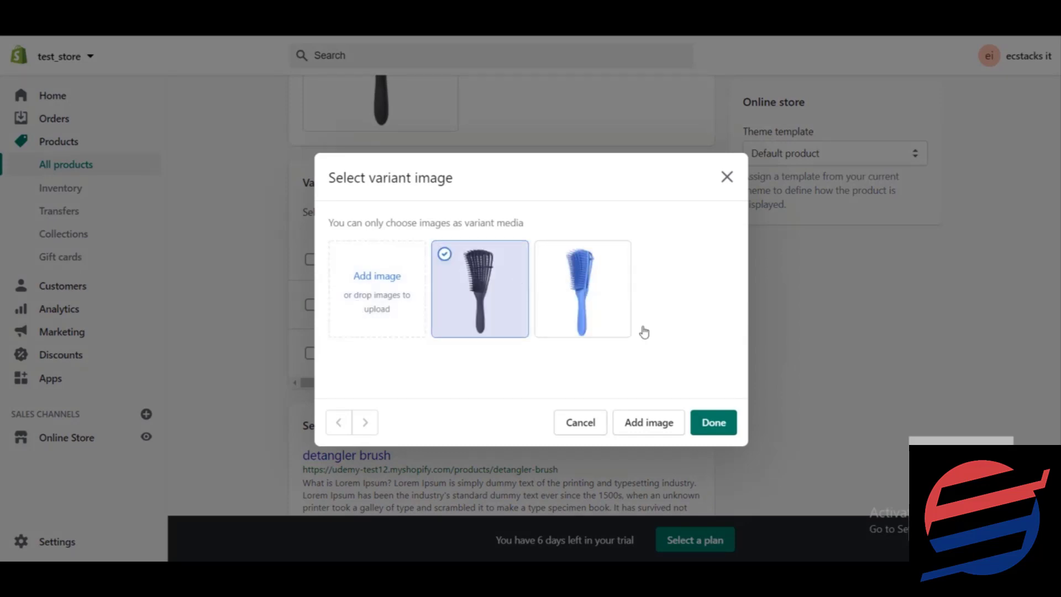
pyautogui.click(716, 421)
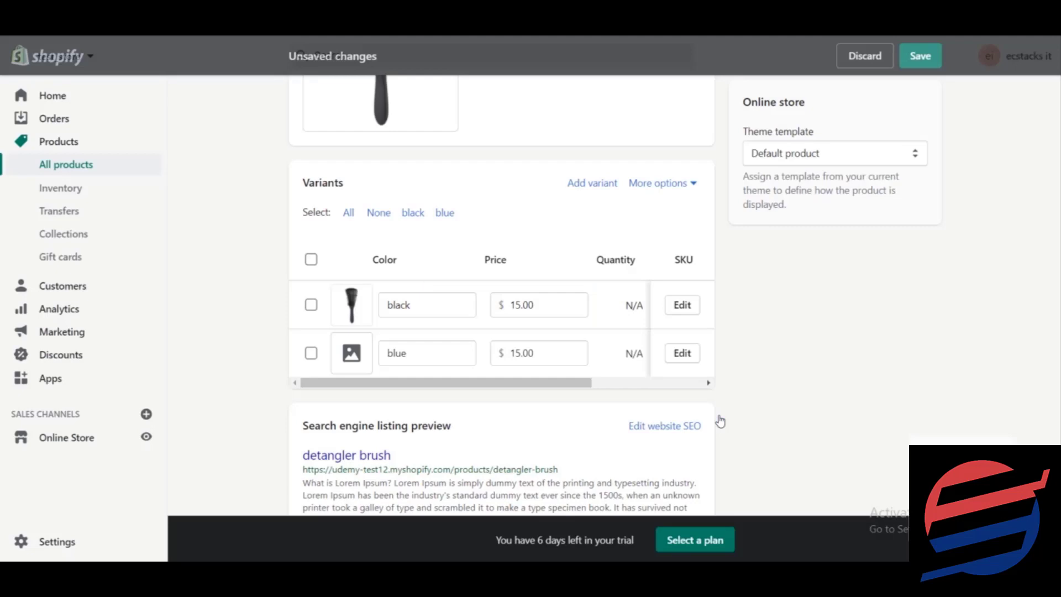
pyautogui.click(358, 362)
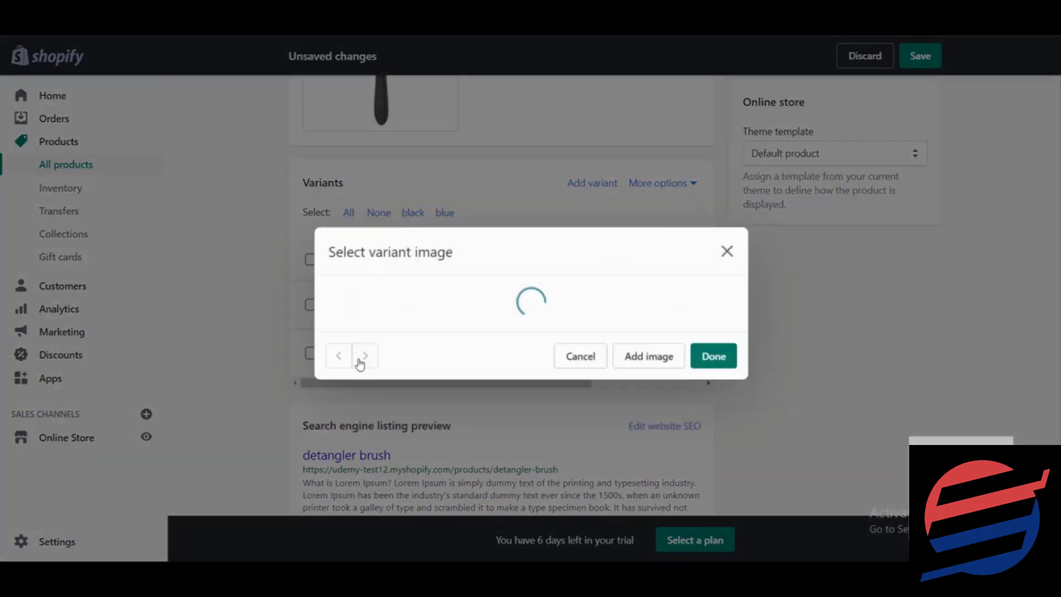
pyautogui.click(545, 309)
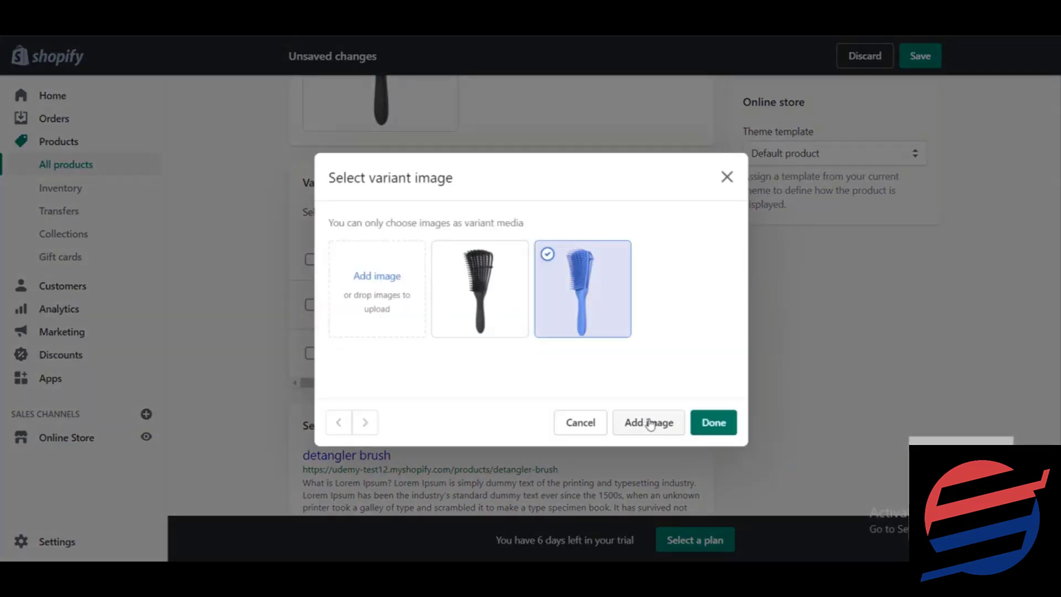
pyautogui.click(706, 424)
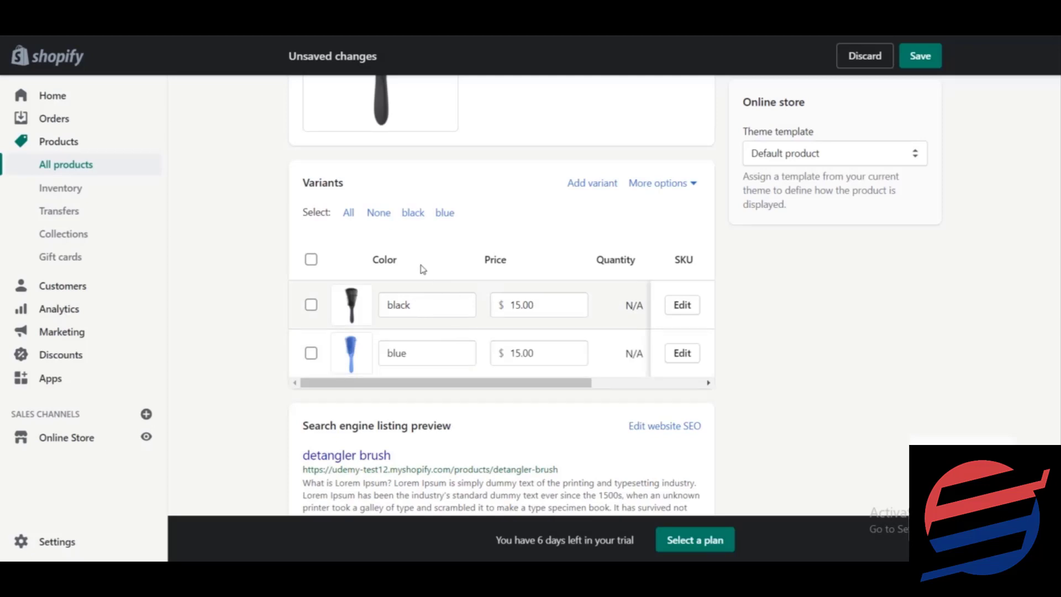
# - Cancel adding another variant, staying on the page, then select and clear the blue variant
pyautogui.moveTo(472, 383); pyautogui.dragTo(407, 401)
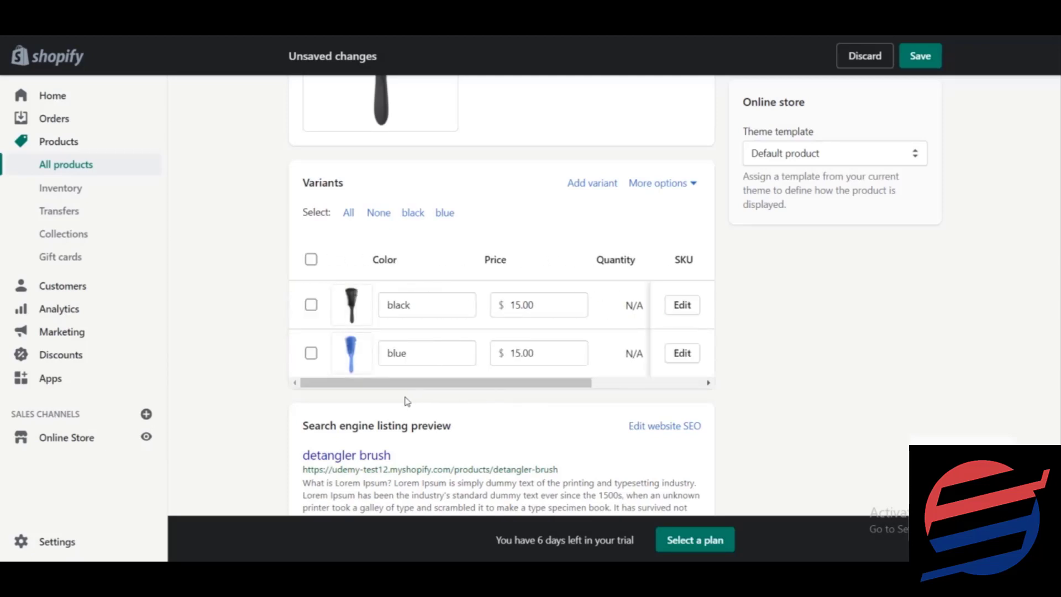
pyautogui.click(607, 191)
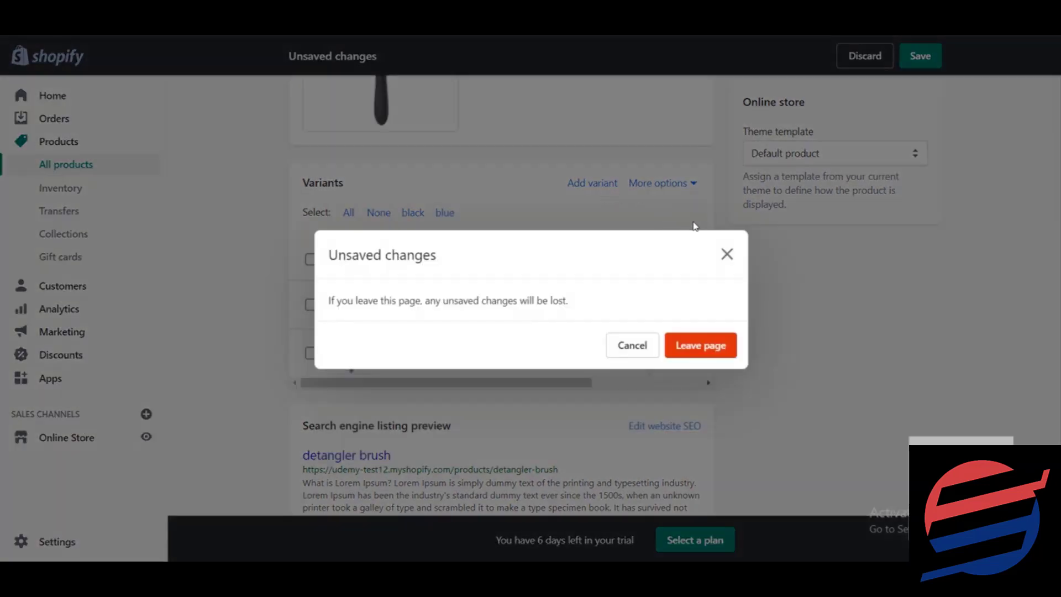
pyautogui.click(727, 254)
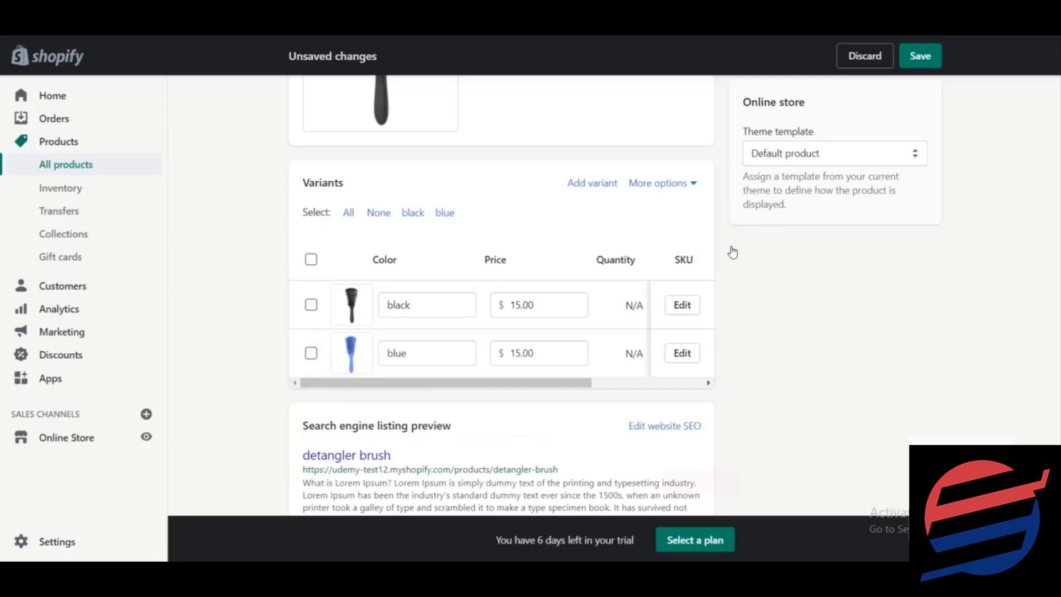
pyautogui.click(443, 213)
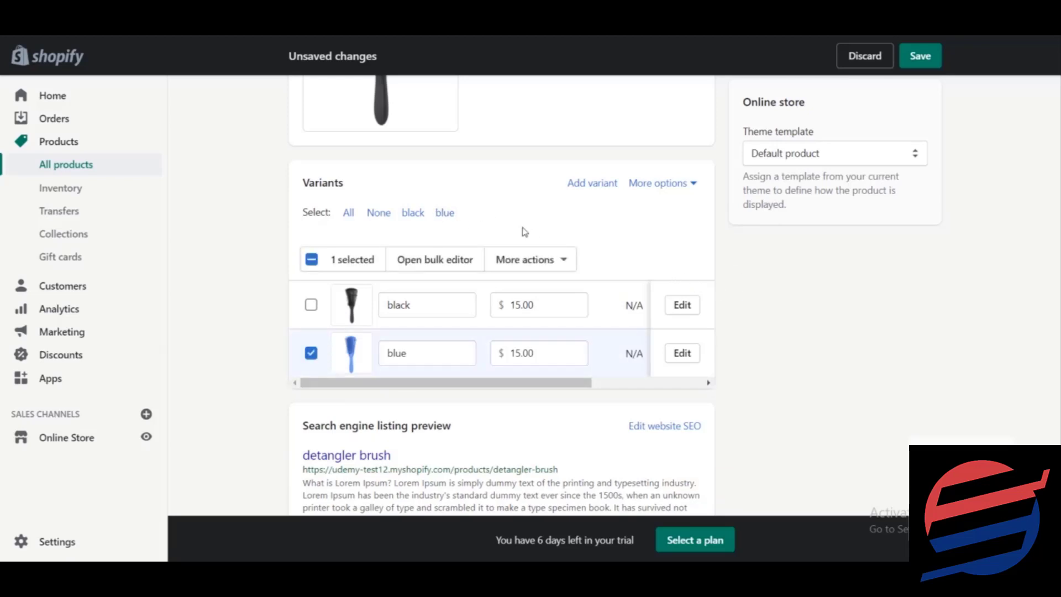
pyautogui.click(311, 353)
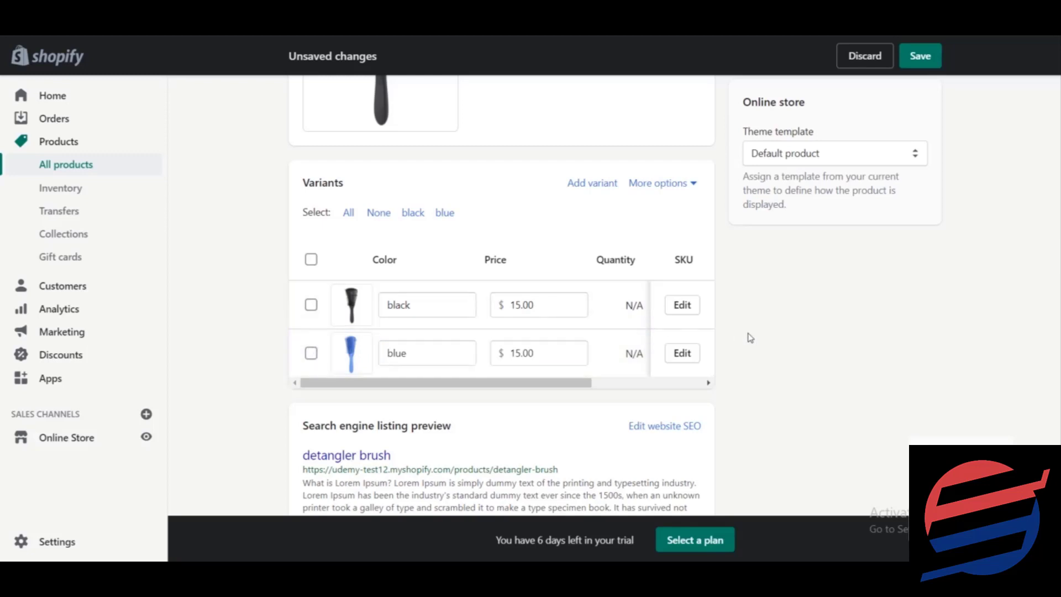
pyautogui.moveTo(535, 383); pyautogui.dragTo(963, 419)
# - Change the product type from toy to brush
pyautogui.scroll(-2, 502, 299)
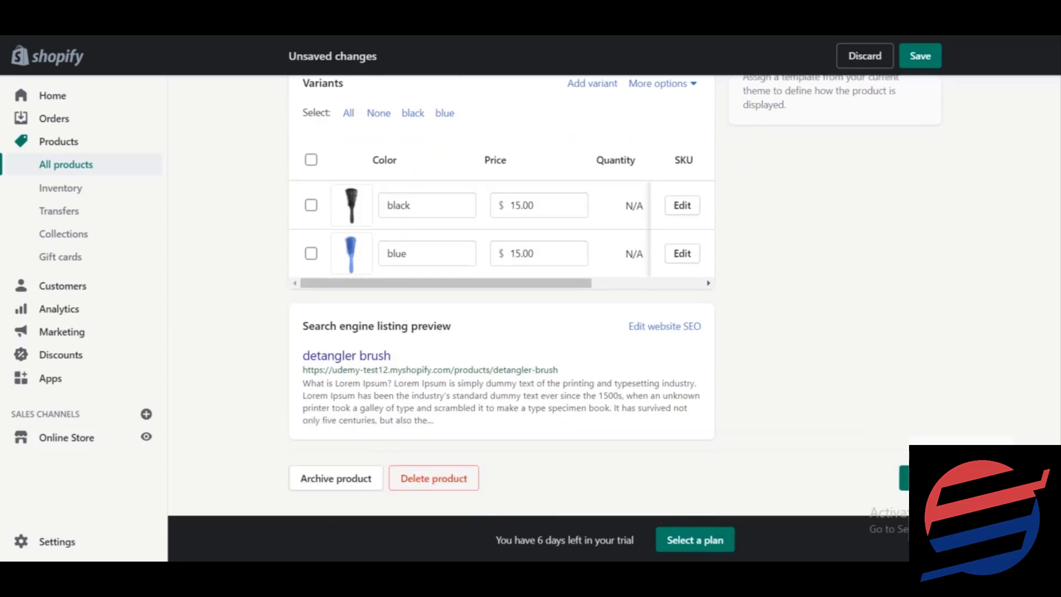
pyautogui.scroll(4, 502, 299)
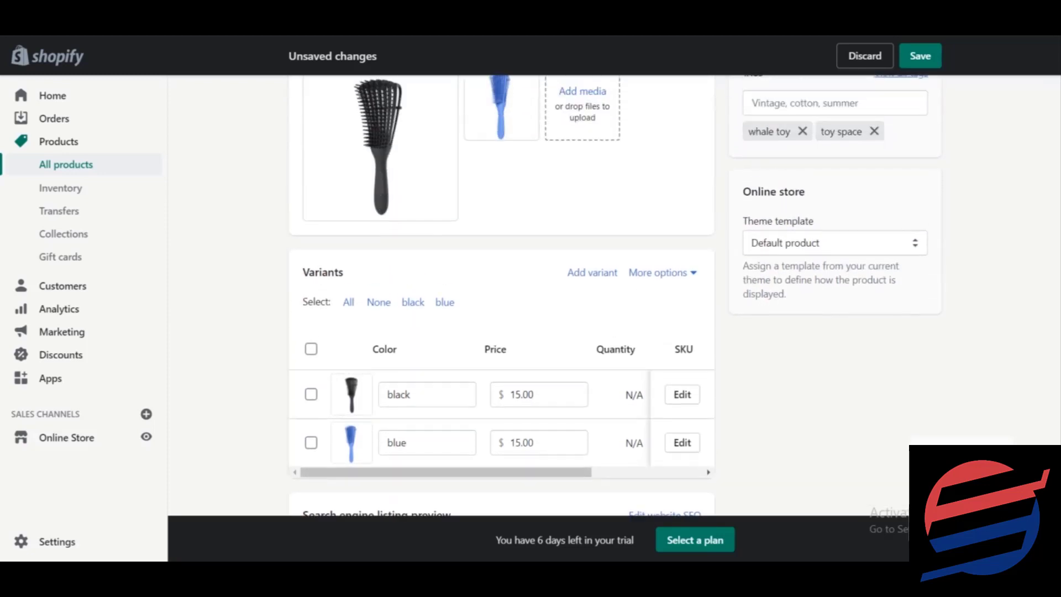
pyautogui.scroll(5, 502, 298)
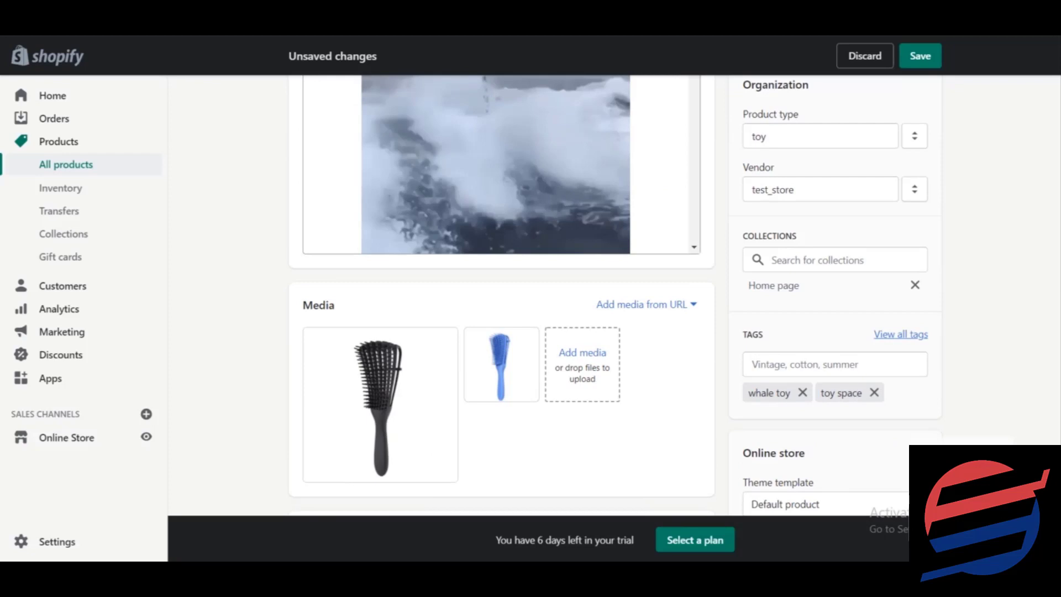
pyautogui.scroll(1, 801, 202)
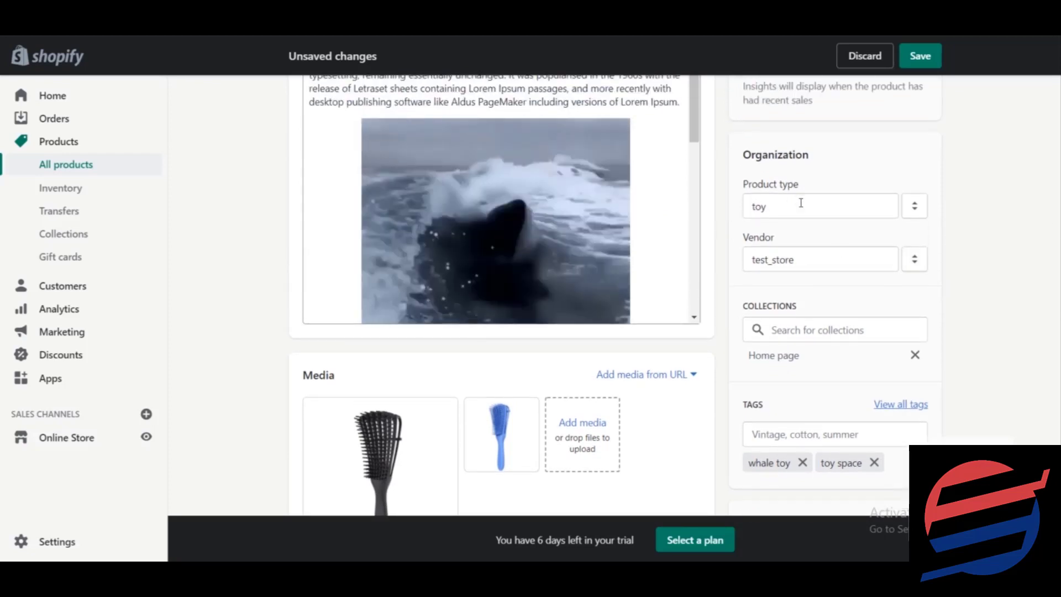
pyautogui.doubleClick(801, 203)
pyautogui.write('com')
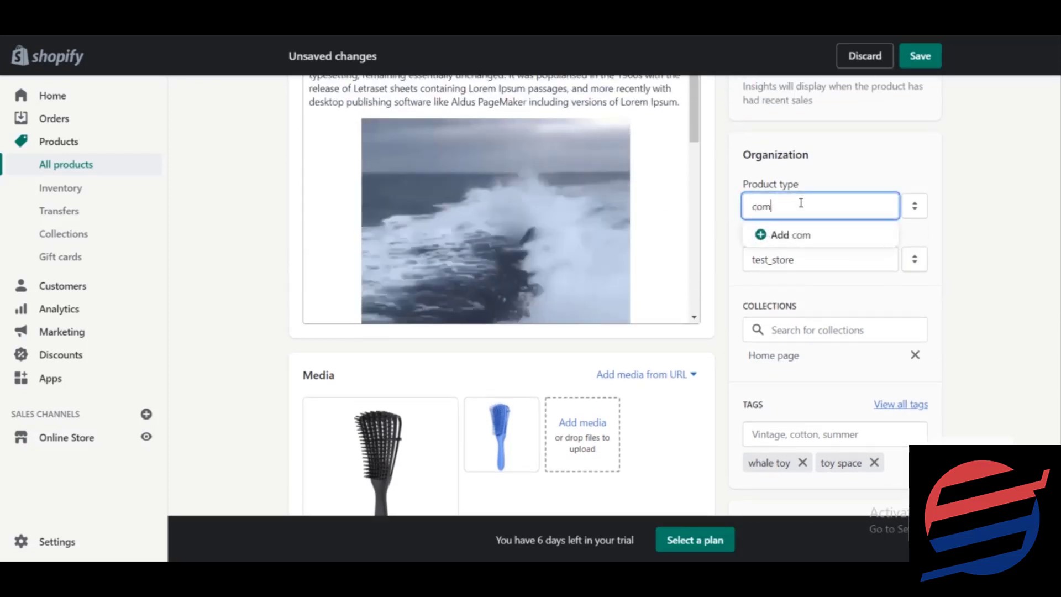
pyautogui.write('b')
pyautogui.press('BackSpace')
pyautogui.press('BackSpace')
pyautogui.press('BackSpace')
pyautogui.press('BackSpace')
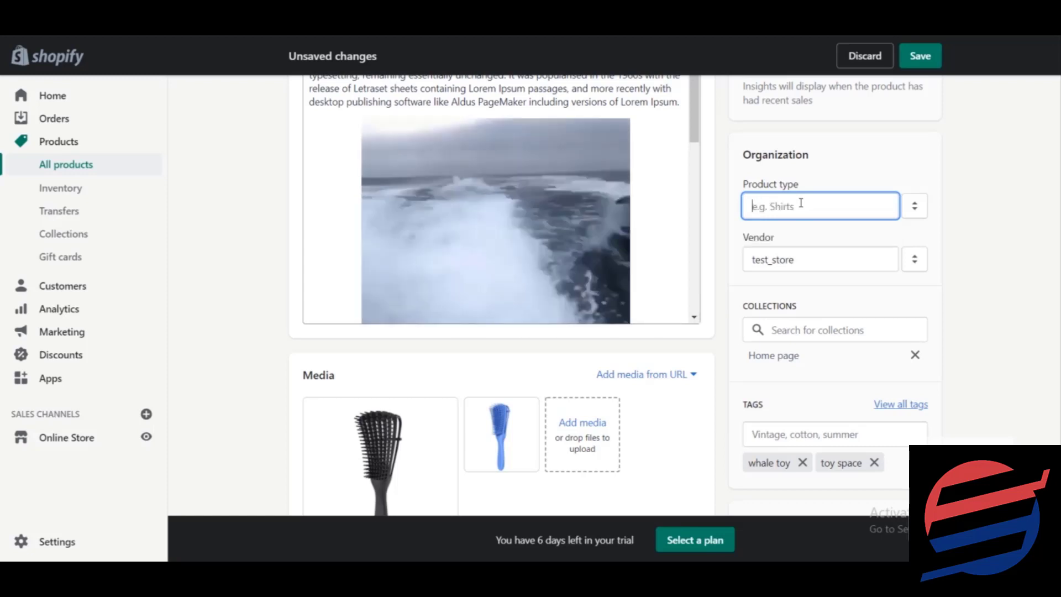
pyautogui.write('brush')
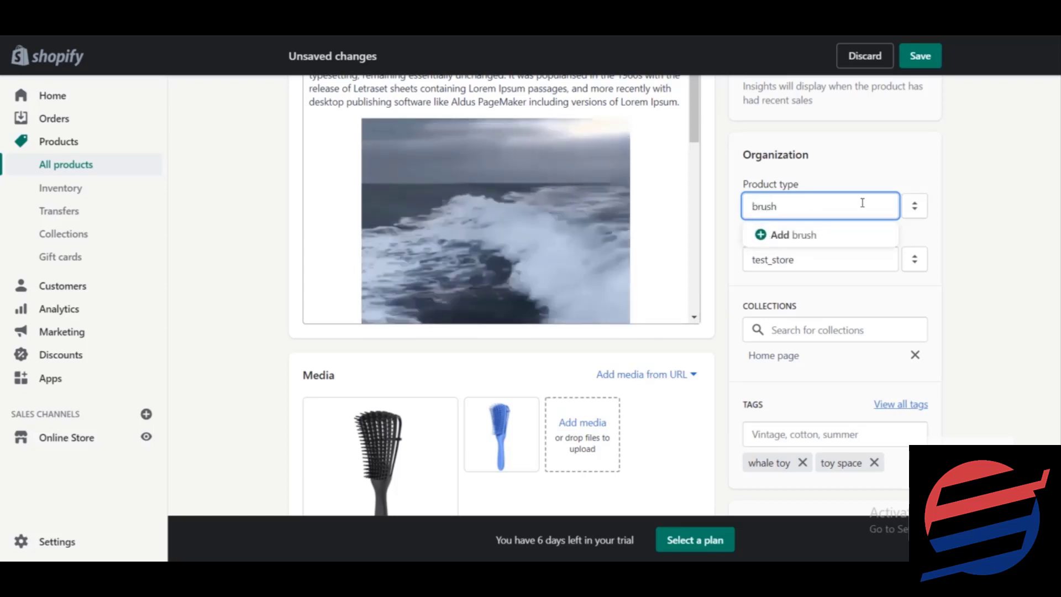
pyautogui.click(922, 184)
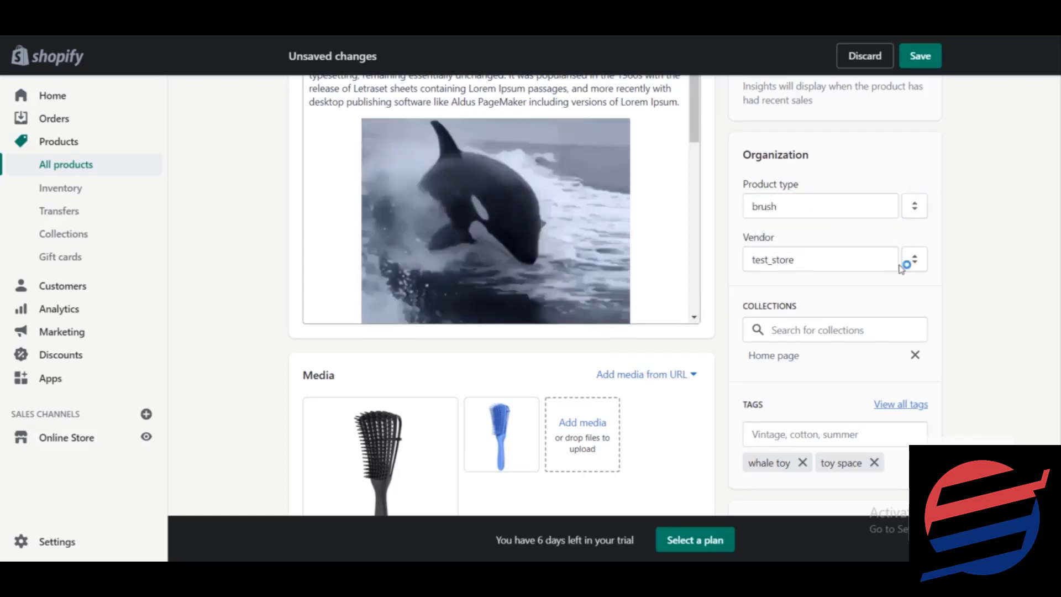
# - Remove the whale toy and toy space tags and add hair and beauty tags
pyautogui.scroll(-2, 613, 295)
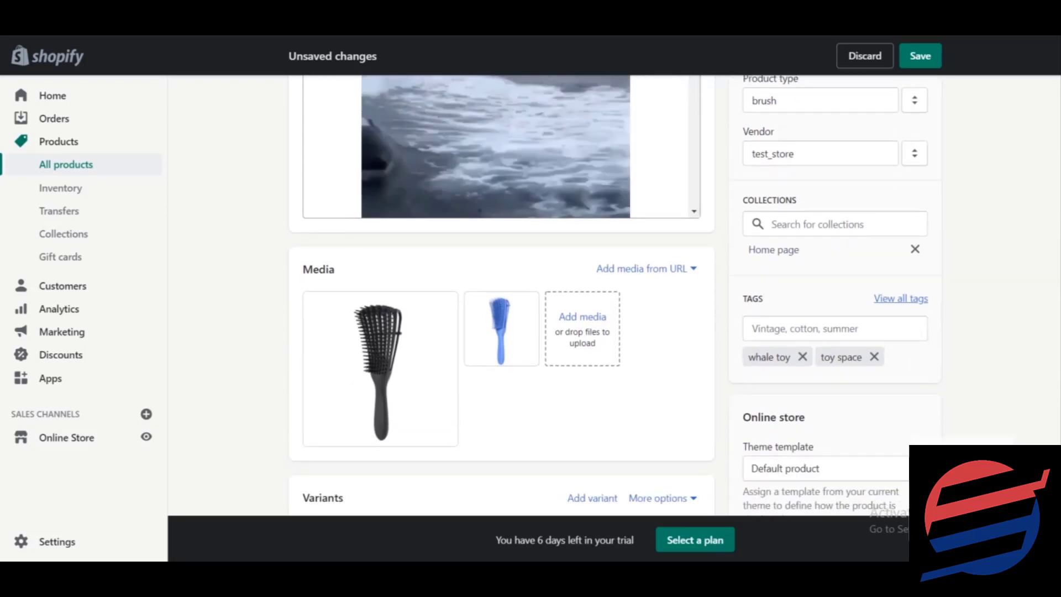
pyautogui.scroll(-1, 1054, 275)
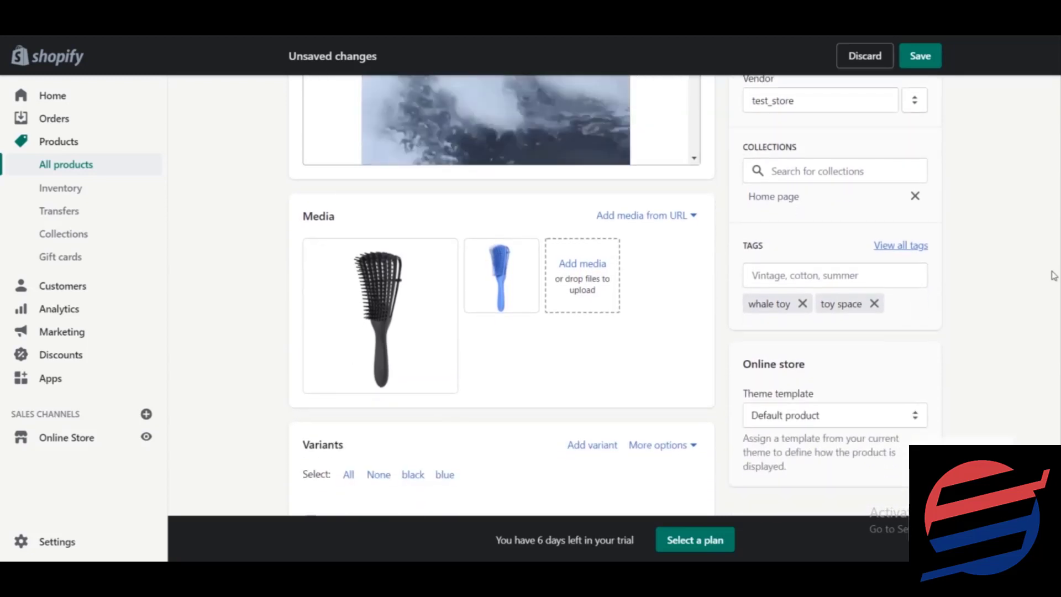
pyautogui.click(803, 304)
pyautogui.click(803, 304)
pyautogui.click(808, 273)
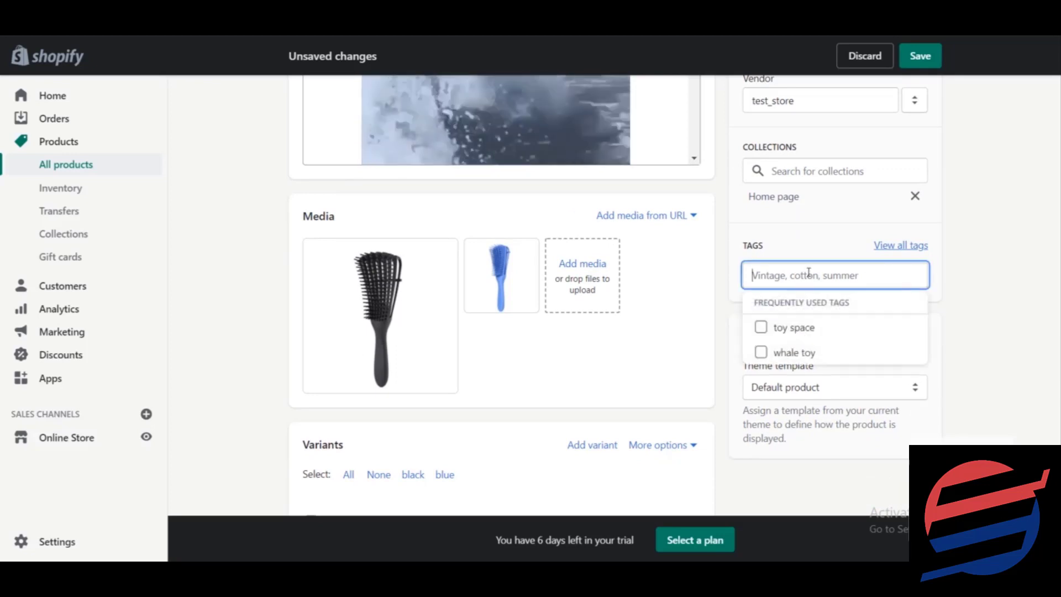
pyautogui.write('hair')
pyautogui.press('Return')
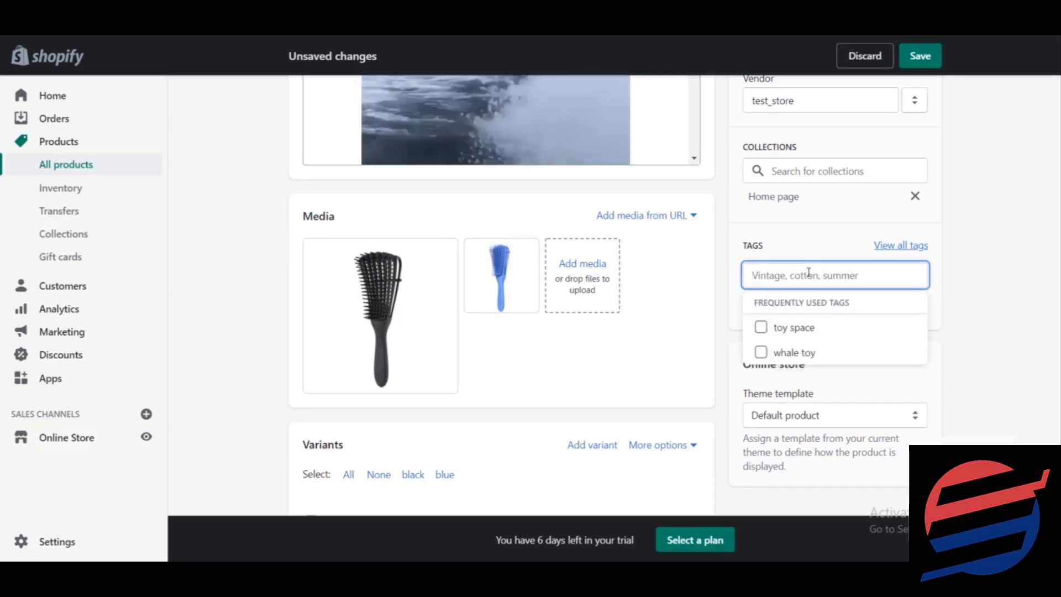
pyautogui.write('beauty')
pyautogui.press('Return')
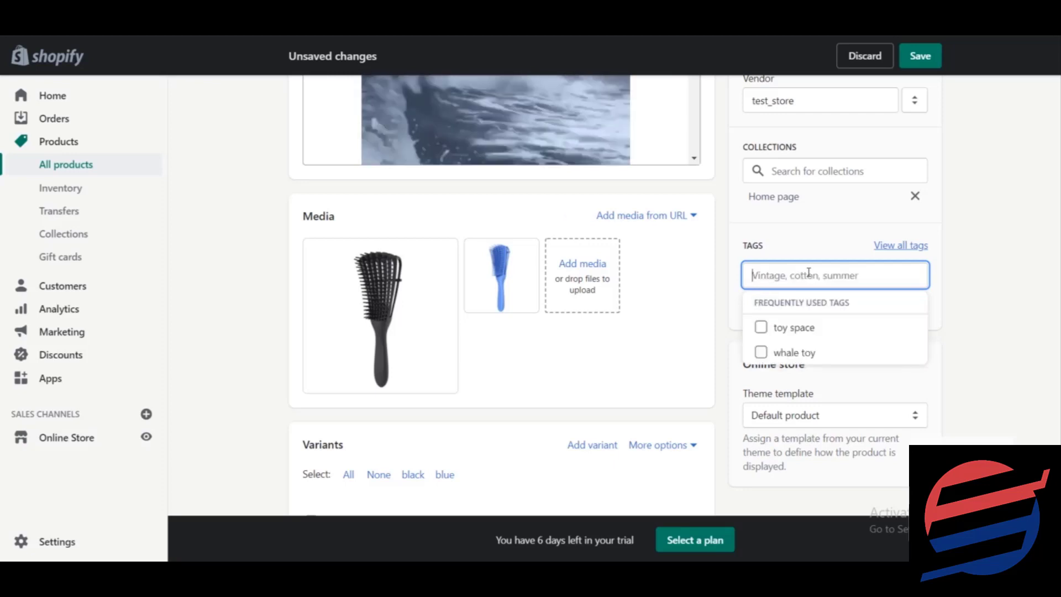
pyautogui.click(1046, 249)
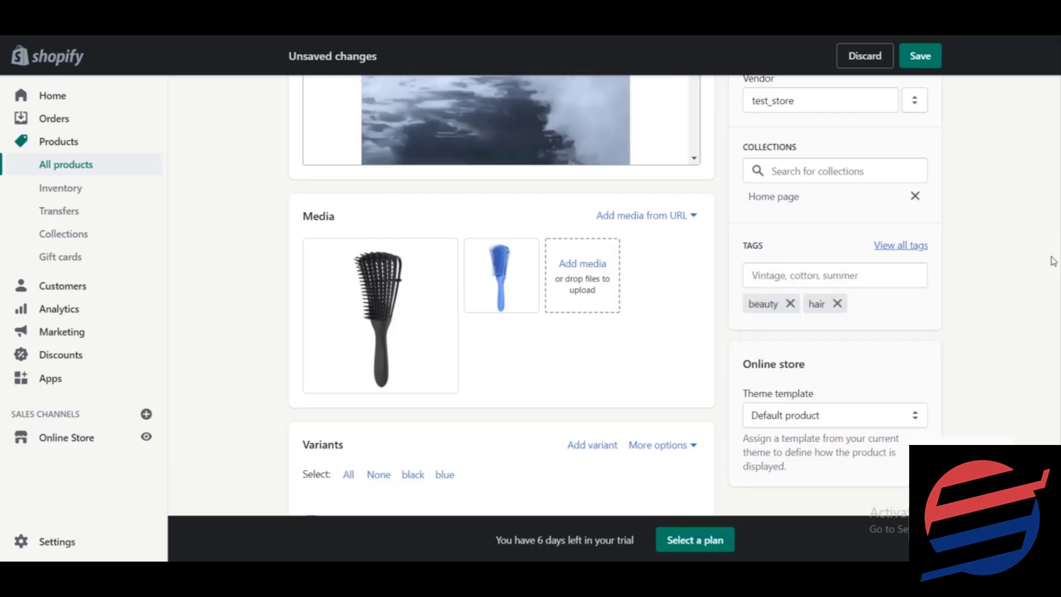
# - Set the detangler brush product status to Active and save it
pyautogui.scroll(-3, 1053, 261)
pyautogui.scroll(-5, 614, 295)
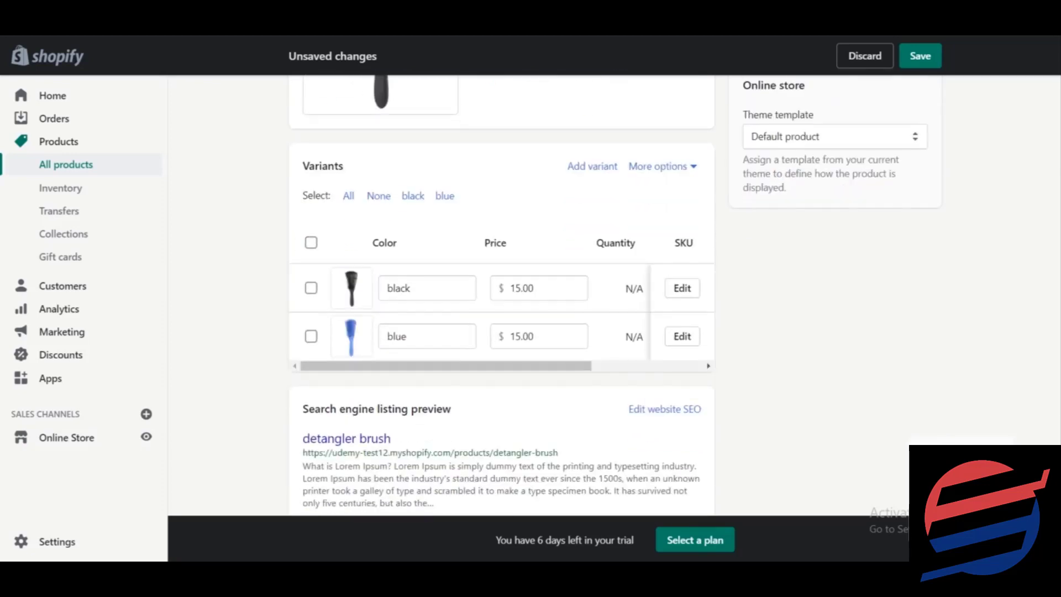
pyautogui.scroll(12, 614, 295)
pyautogui.scroll(1, 614, 294)
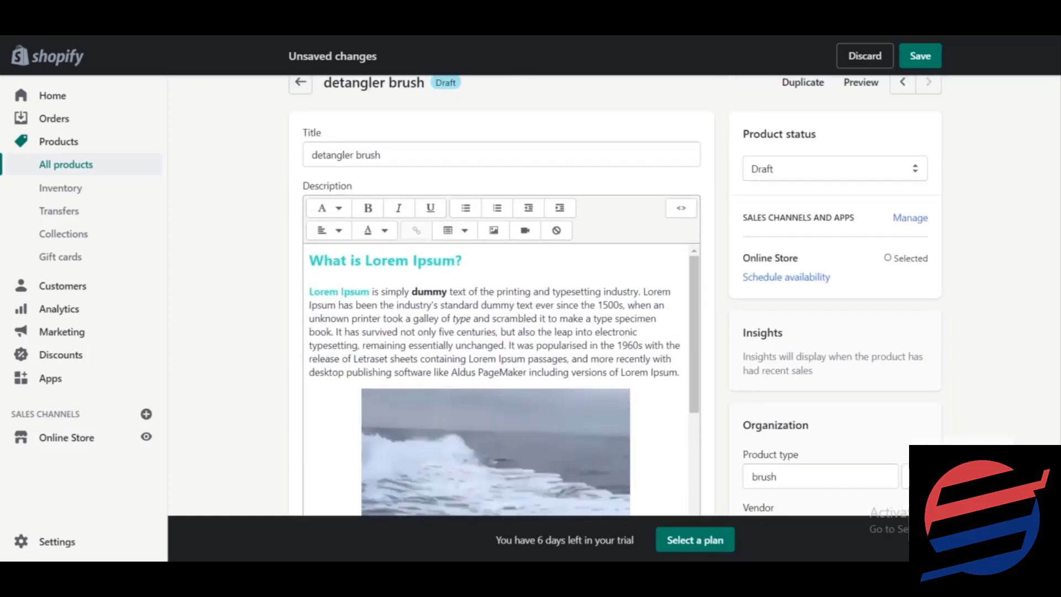
pyautogui.click(888, 185)
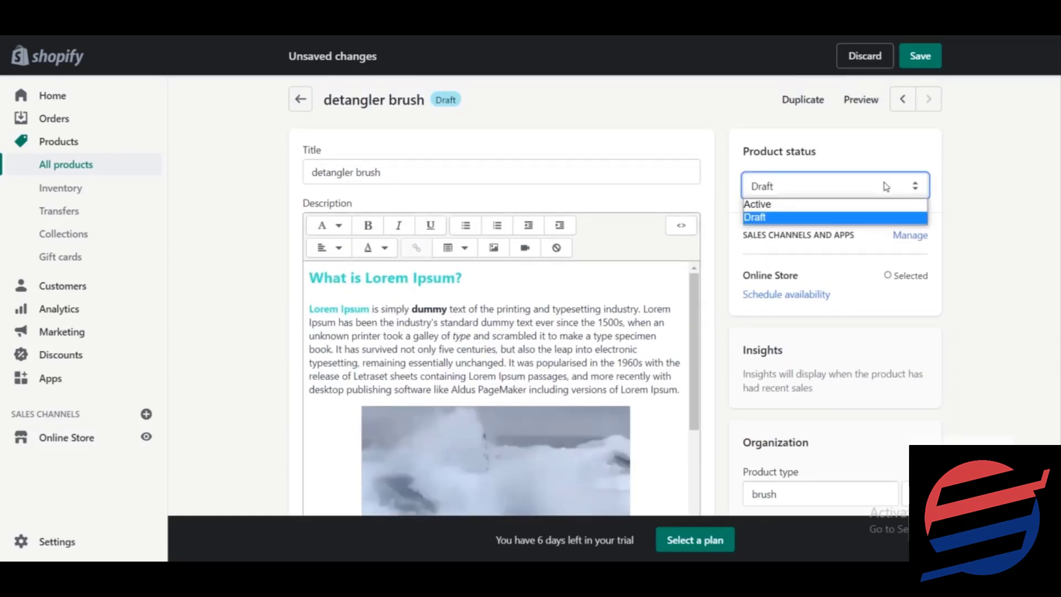
pyautogui.click(848, 202)
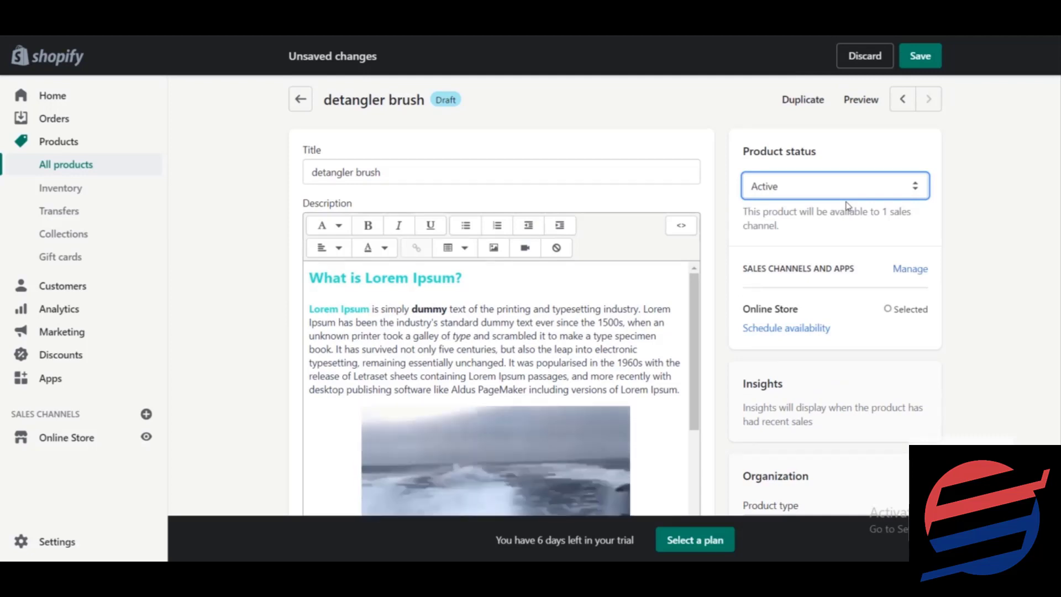
pyautogui.click(905, 65)
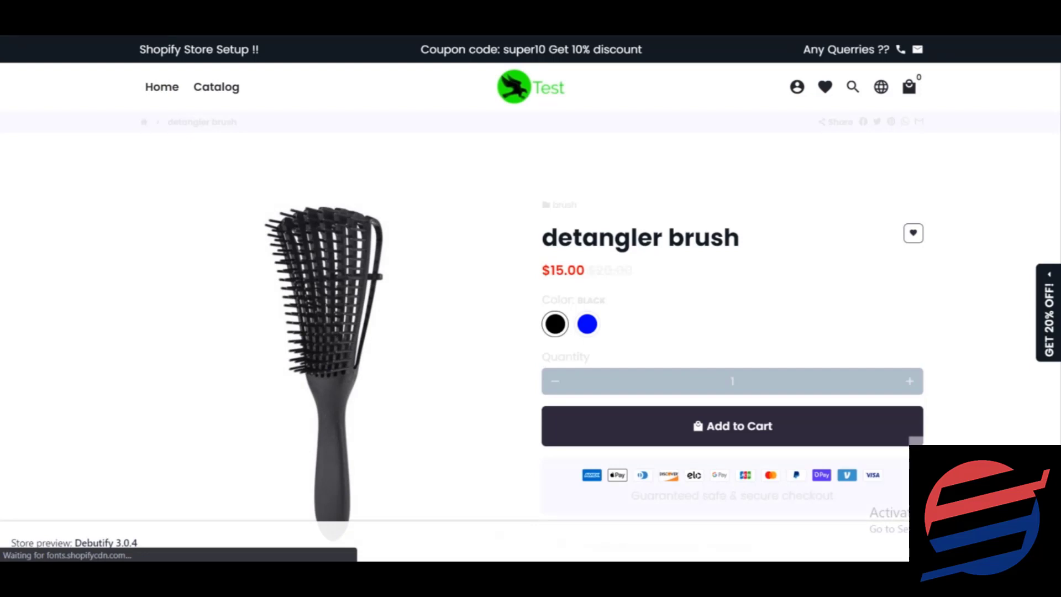
# - On the storefront page, switch the brush between blue and black swatches and scroll its description
pyautogui.scroll(-8, 531, 298)
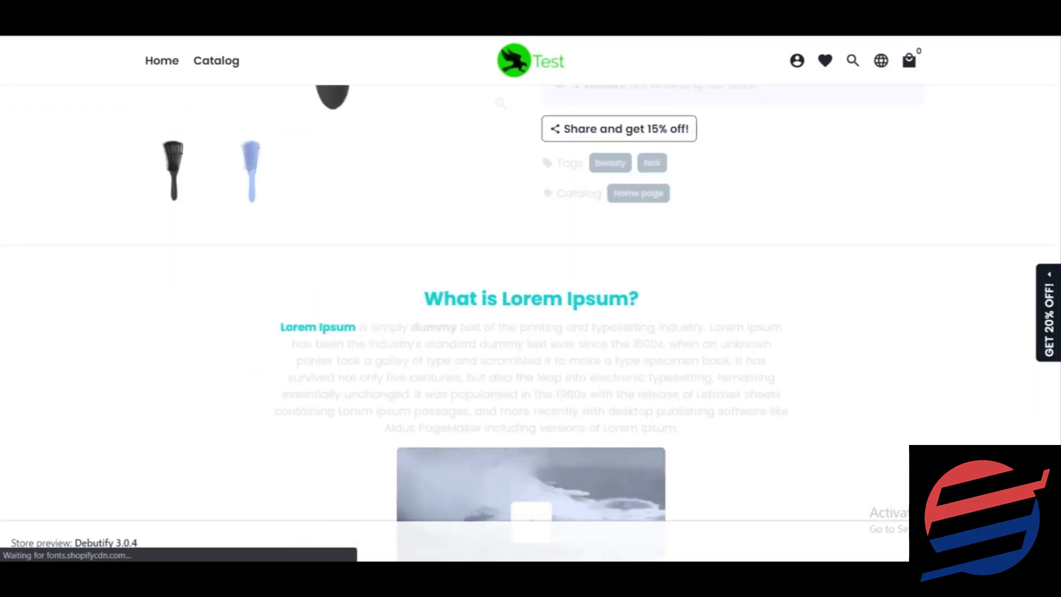
pyautogui.scroll(3, 531, 299)
pyautogui.scroll(3, 531, 299)
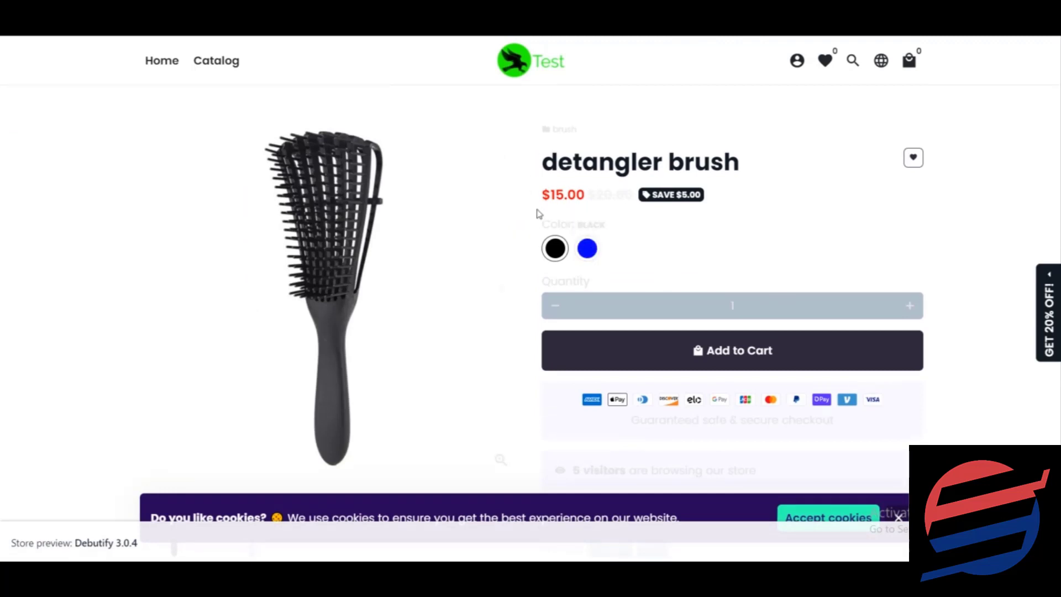
pyautogui.click(586, 248)
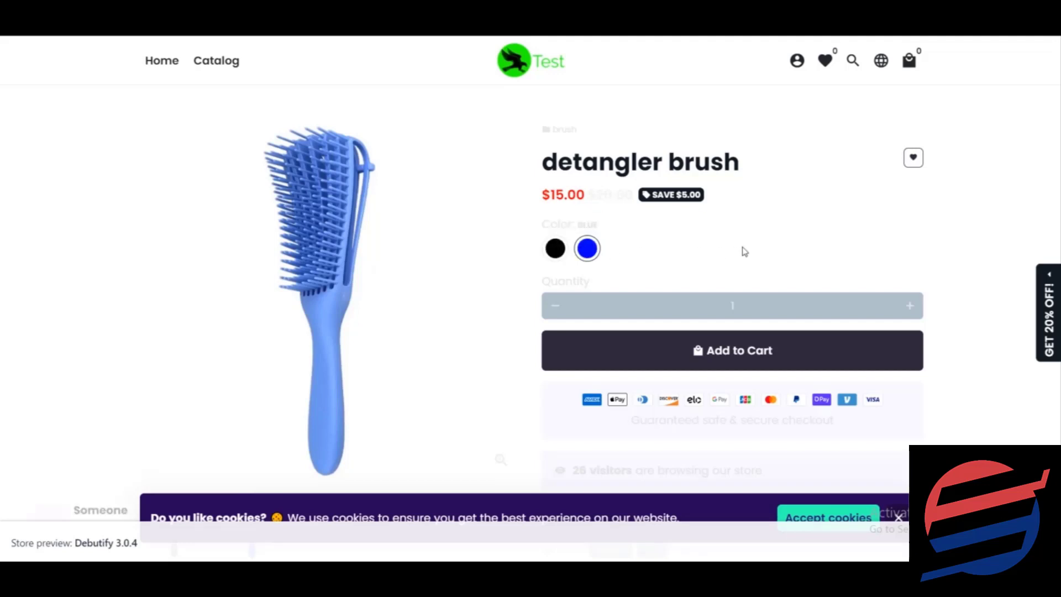
pyautogui.click(555, 247)
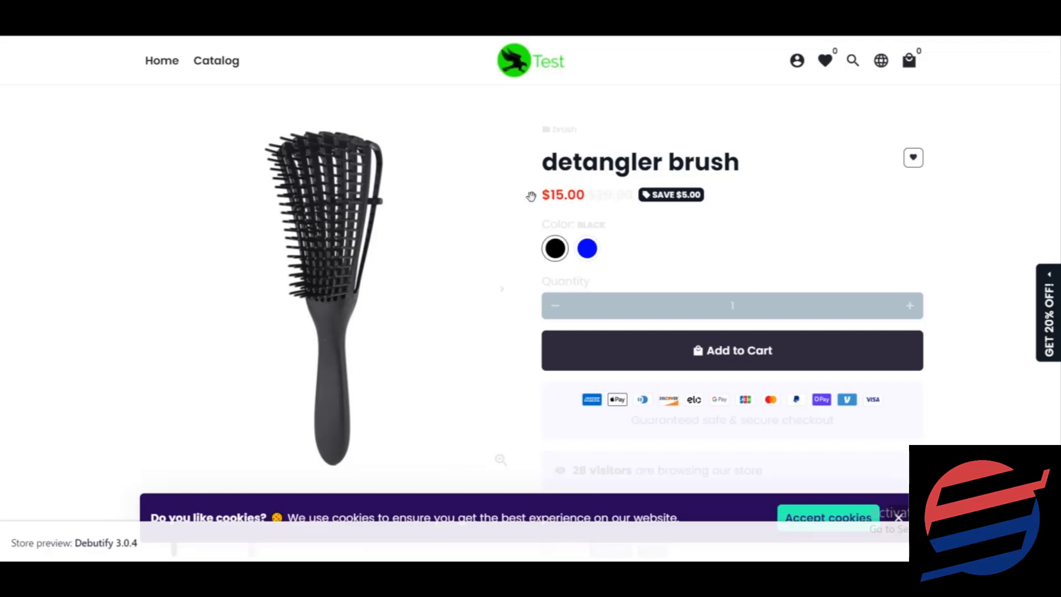
pyautogui.scroll(2, 531, 299)
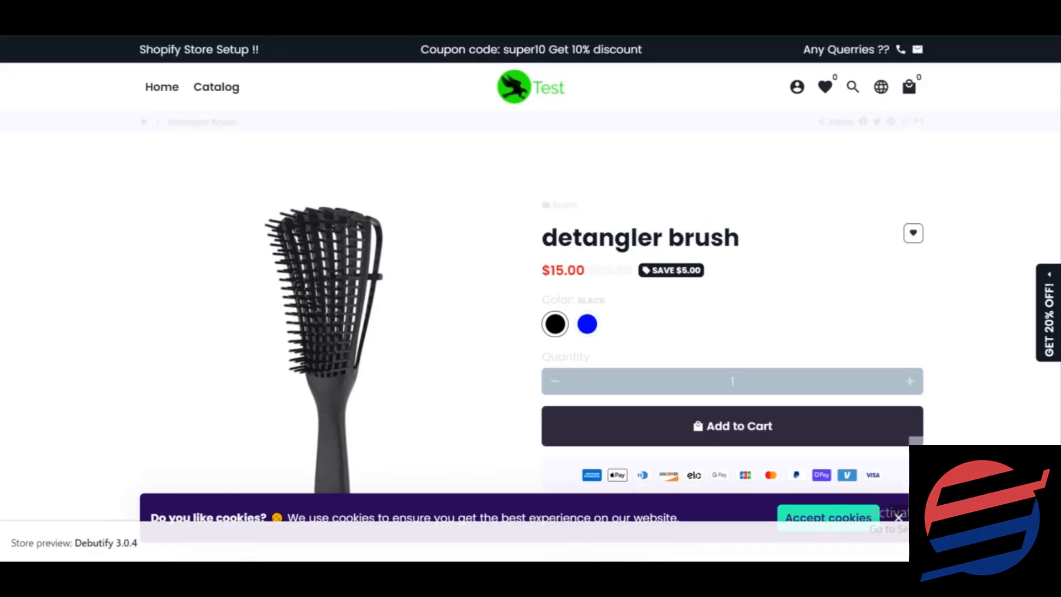
pyautogui.scroll(-10, 530, 298)
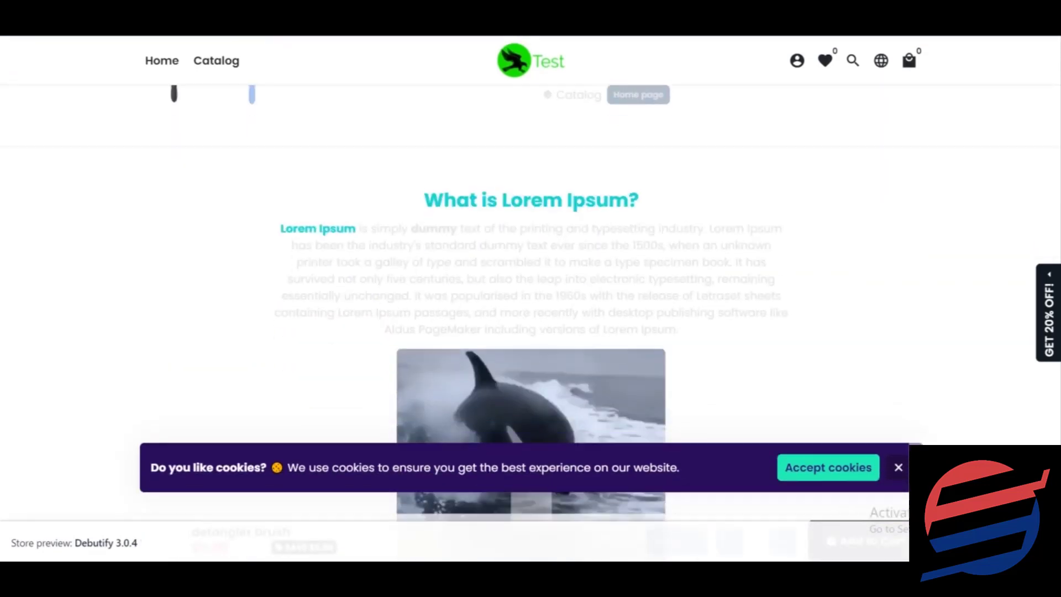
pyautogui.scroll(-12, 531, 298)
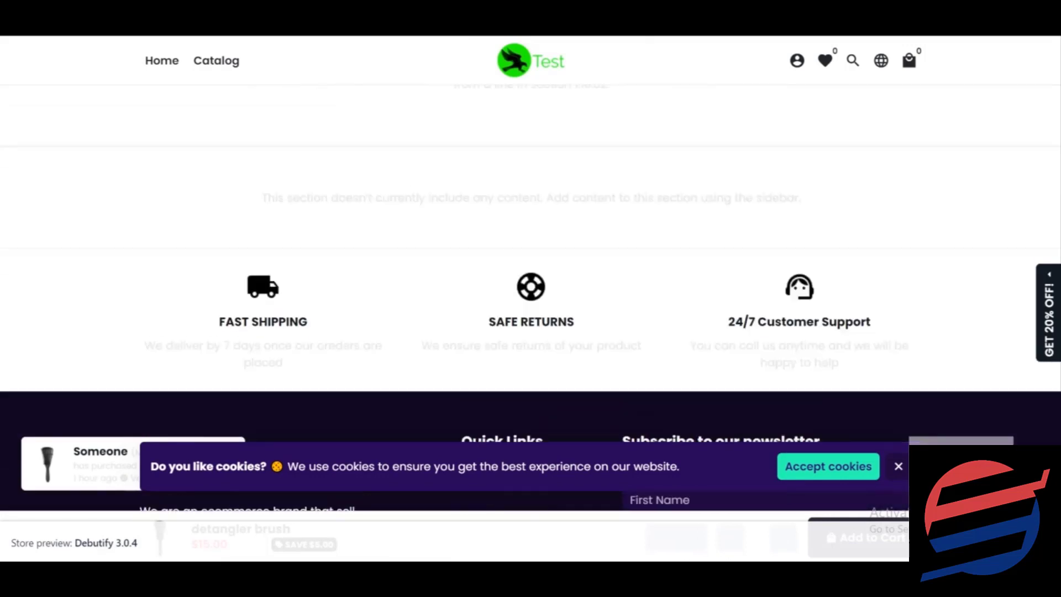
pyautogui.scroll(4, 531, 298)
pyautogui.scroll(8, 531, 299)
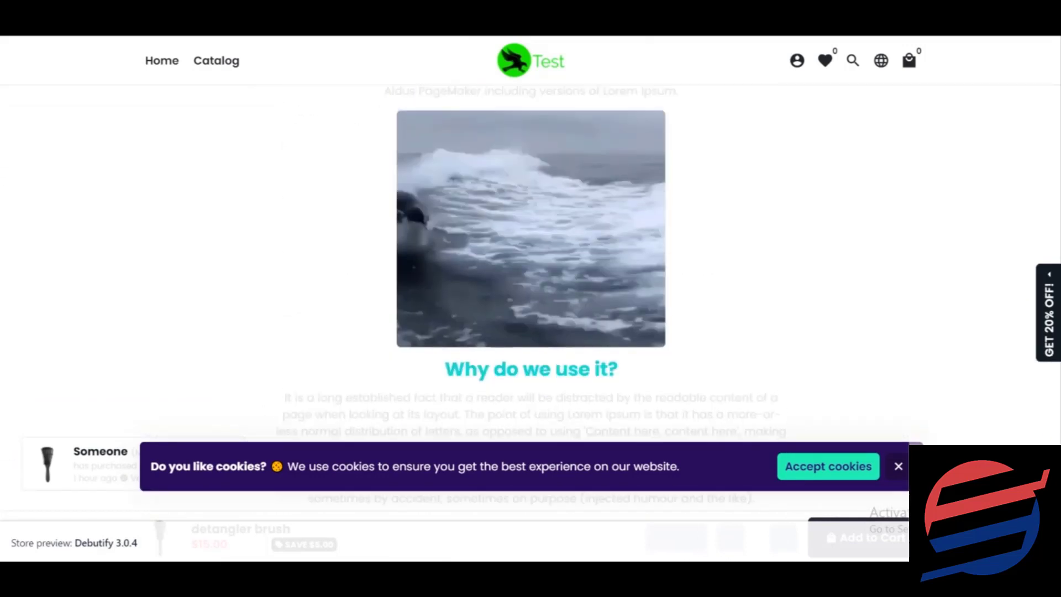
pyautogui.scroll(6, 531, 298)
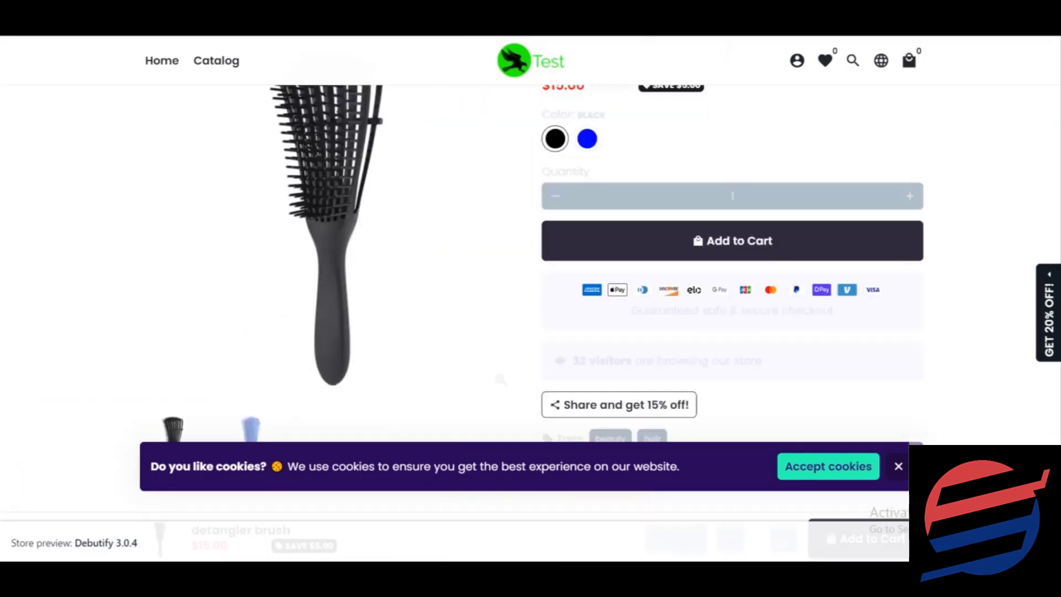
pyautogui.scroll(3, 531, 299)
pyautogui.scroll(1, 531, 299)
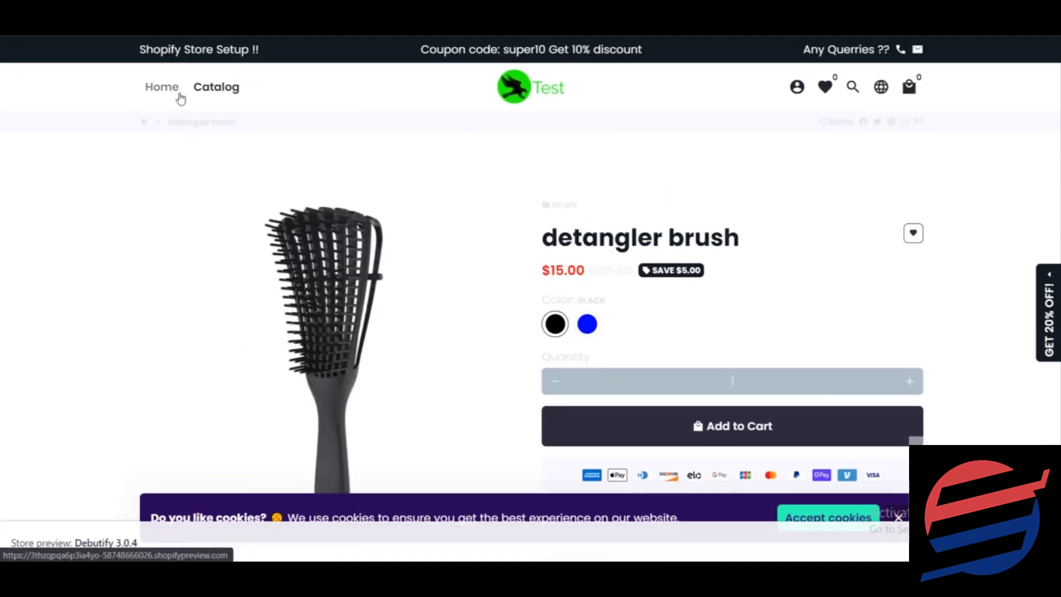
# - Open the storefront catalog listing detangler brush at $15.00 beside Whale Toy
pyautogui.click(224, 90)
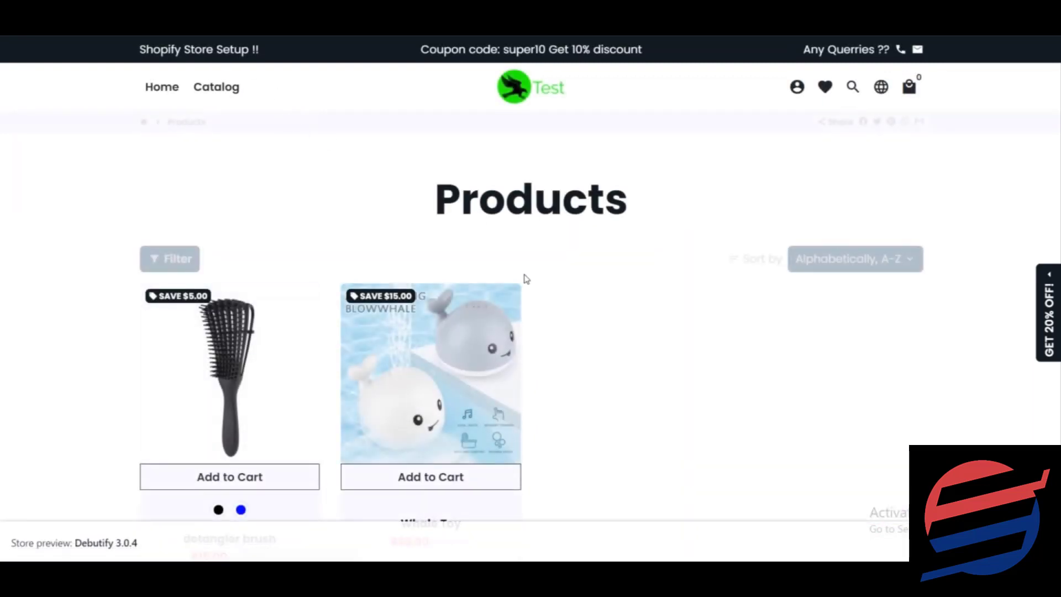
pyautogui.scroll(-2, 1039, 251)
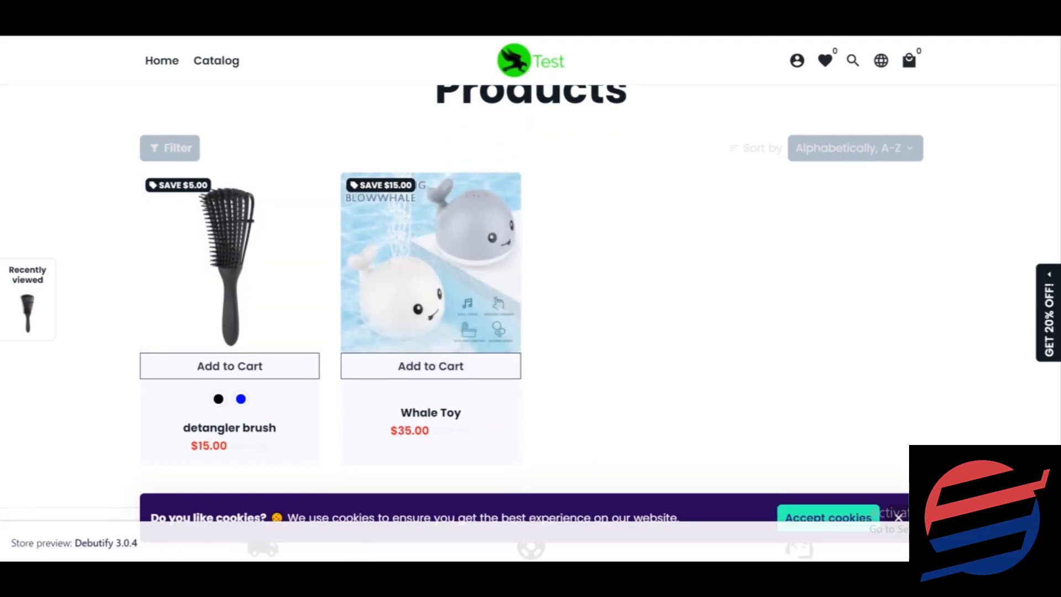
pyautogui.scroll(-3, 530, 298)
pyautogui.scroll(5, 530, 298)
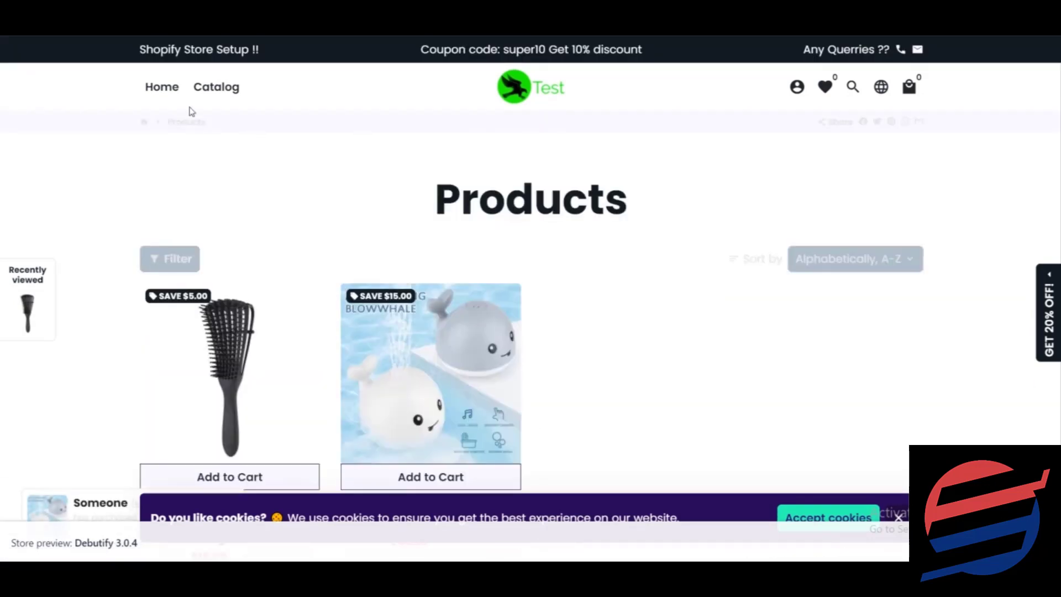
# - Go to the store home page and scroll through its sections
pyautogui.click(175, 92)
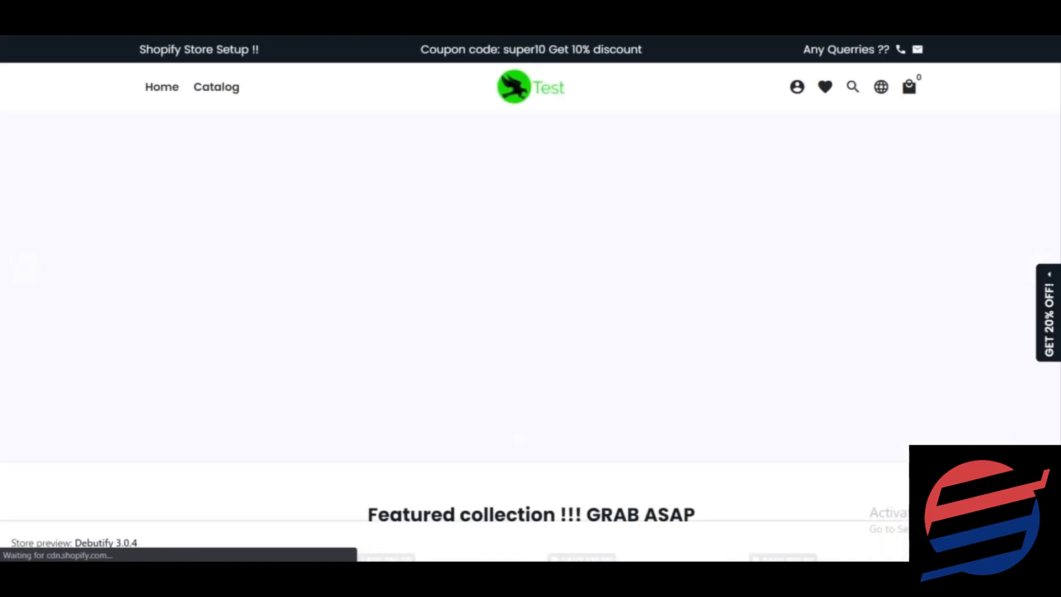
pyautogui.scroll(-6, 530, 298)
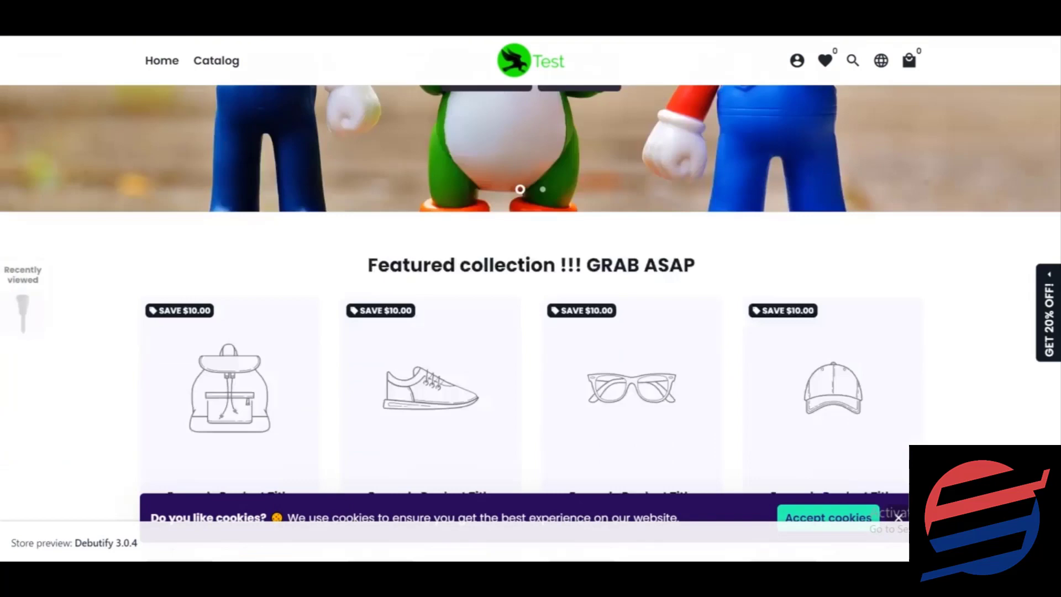
pyautogui.scroll(-15, 531, 299)
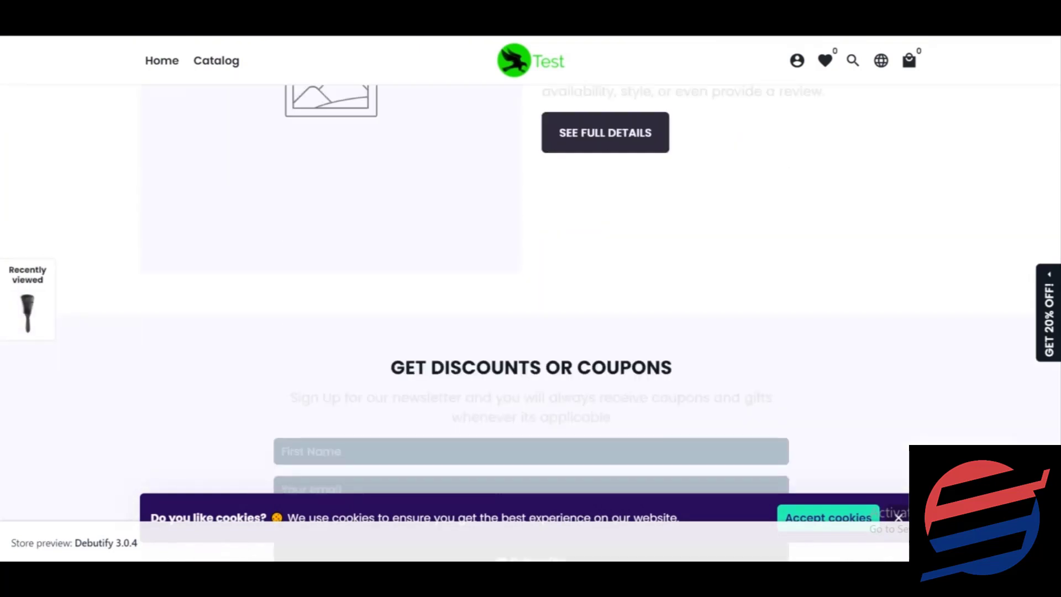
pyautogui.scroll(-5, 531, 299)
pyautogui.scroll(20, 531, 298)
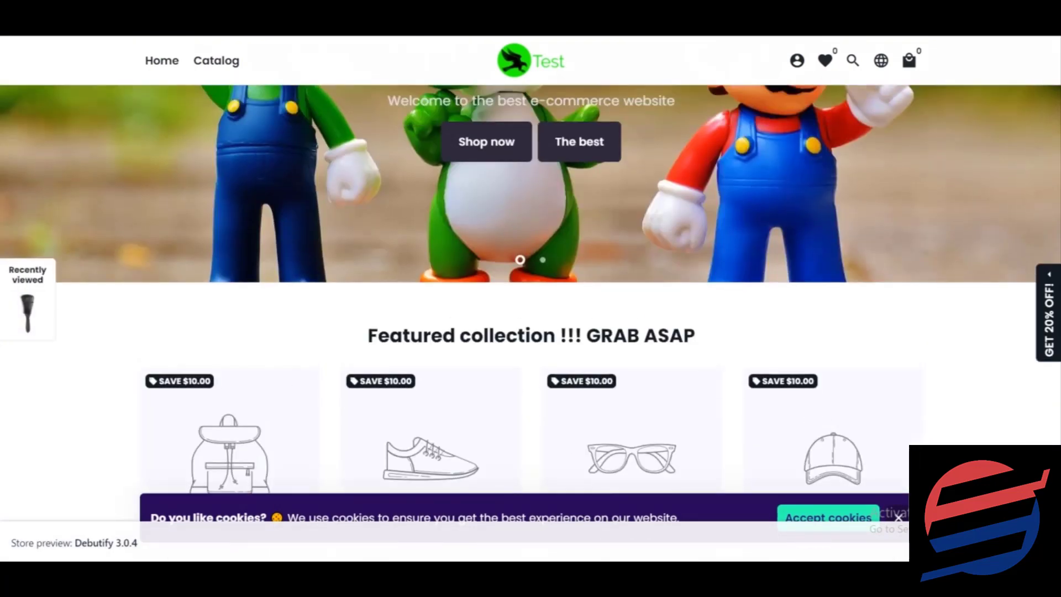
pyautogui.scroll(3, 531, 299)
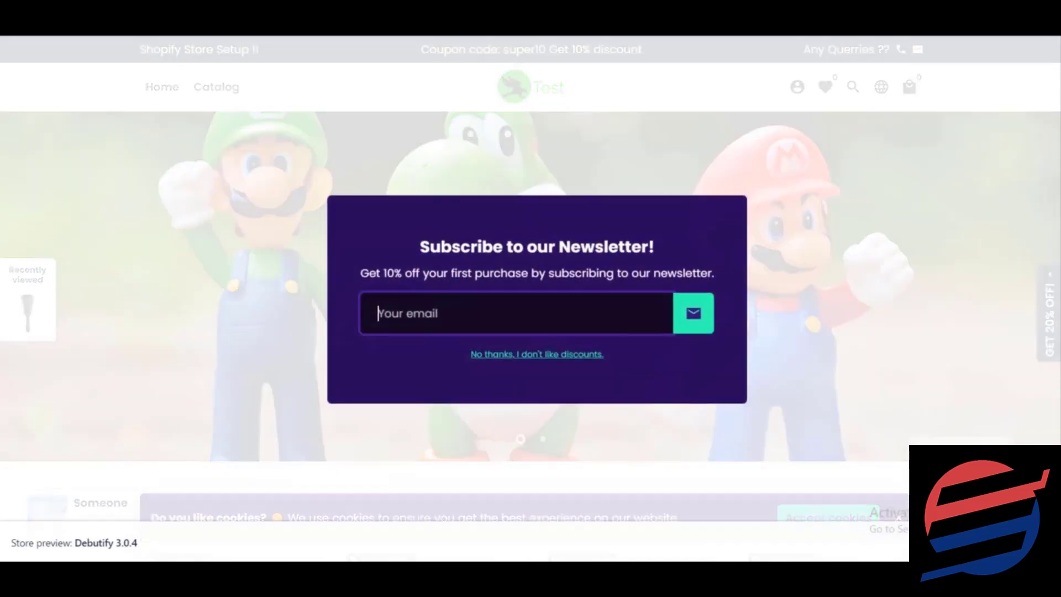
# - From the admin, go to Online Store > Themes and customize Debutify 3.0.4
pyautogui.click(94, 34)
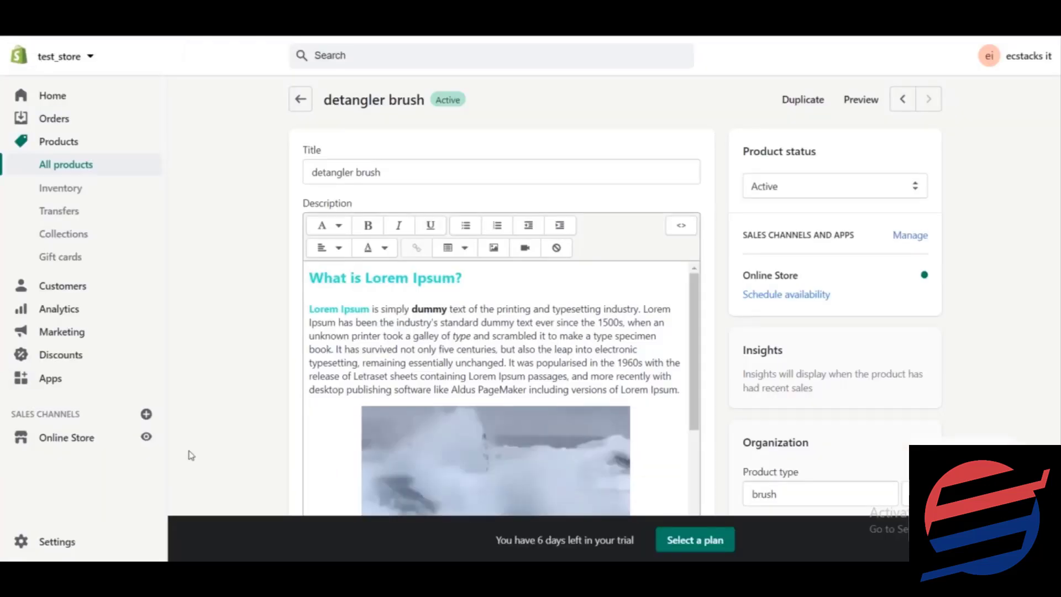
pyautogui.click(89, 437)
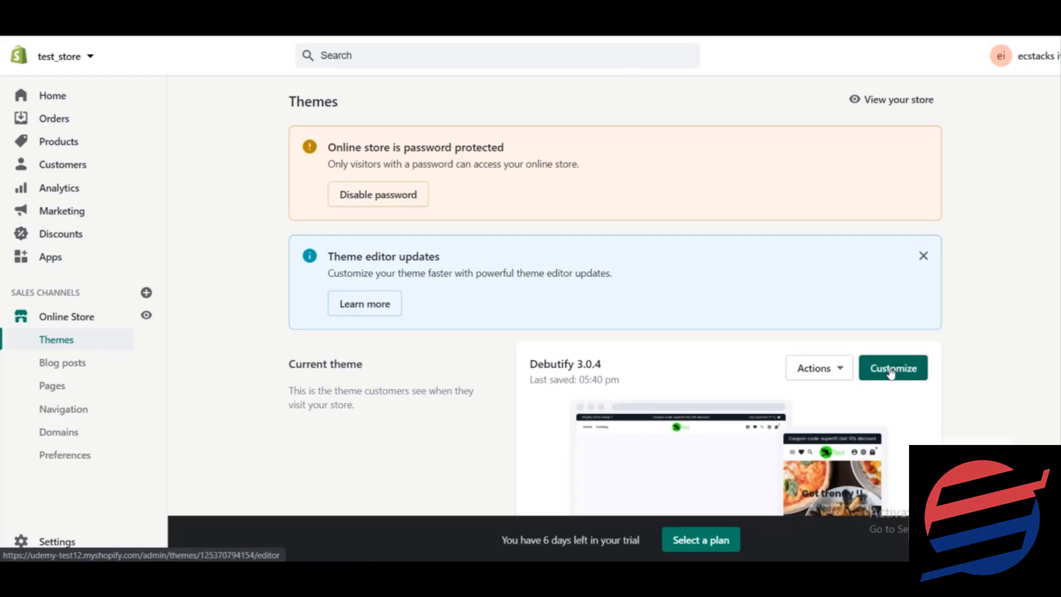
pyautogui.click(891, 371)
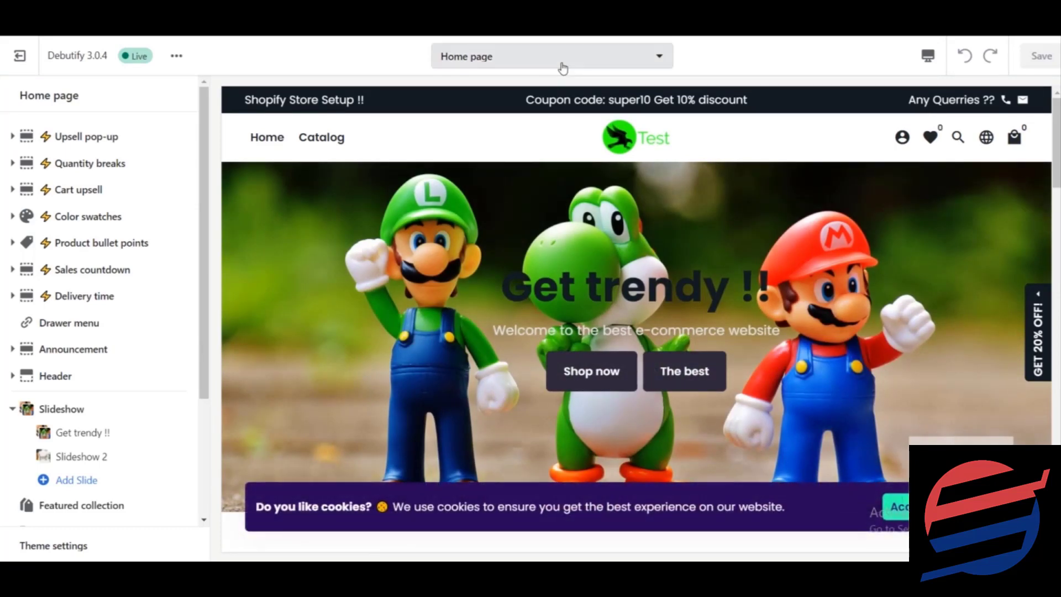
# - Switch the theme editor to the Products > Default product template and scroll its sections
pyautogui.click(561, 67)
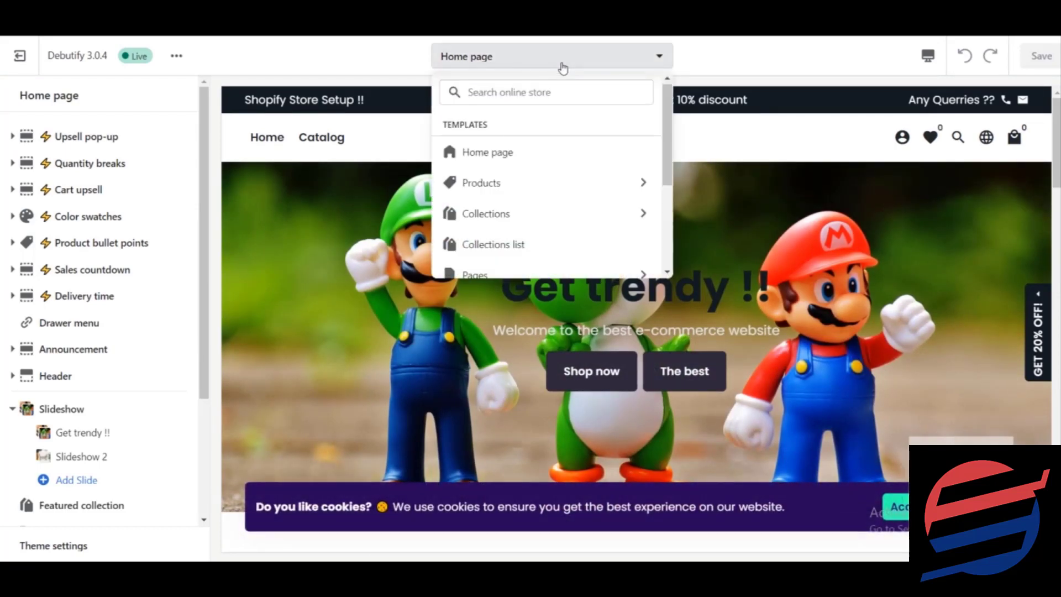
pyautogui.click(528, 185)
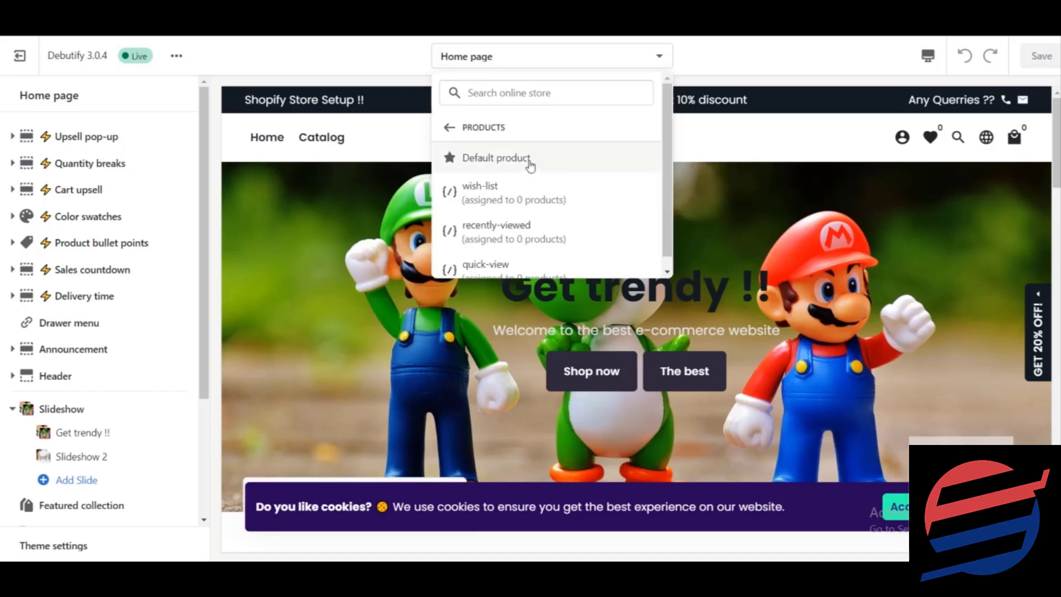
pyautogui.click(530, 161)
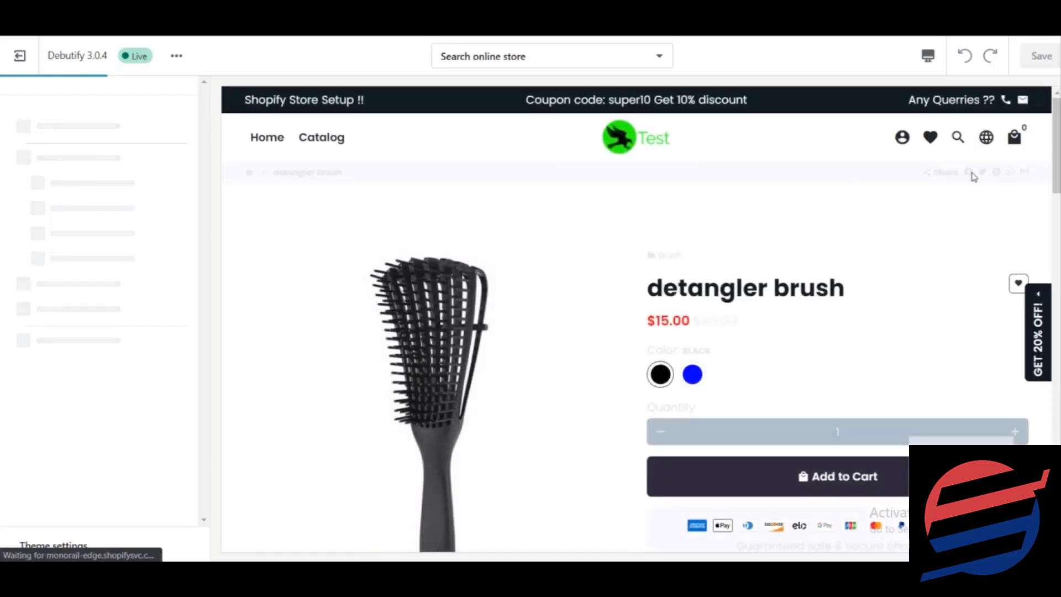
pyautogui.moveTo(1058, 131); pyautogui.dragTo(1057, 163)
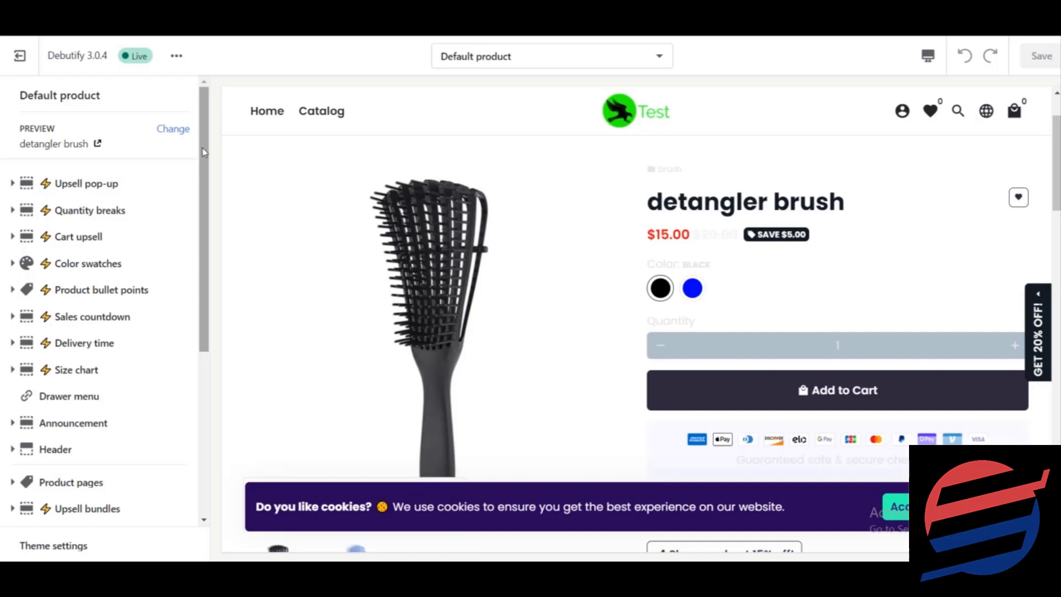
pyautogui.moveTo(202, 148); pyautogui.dragTo(208, 297)
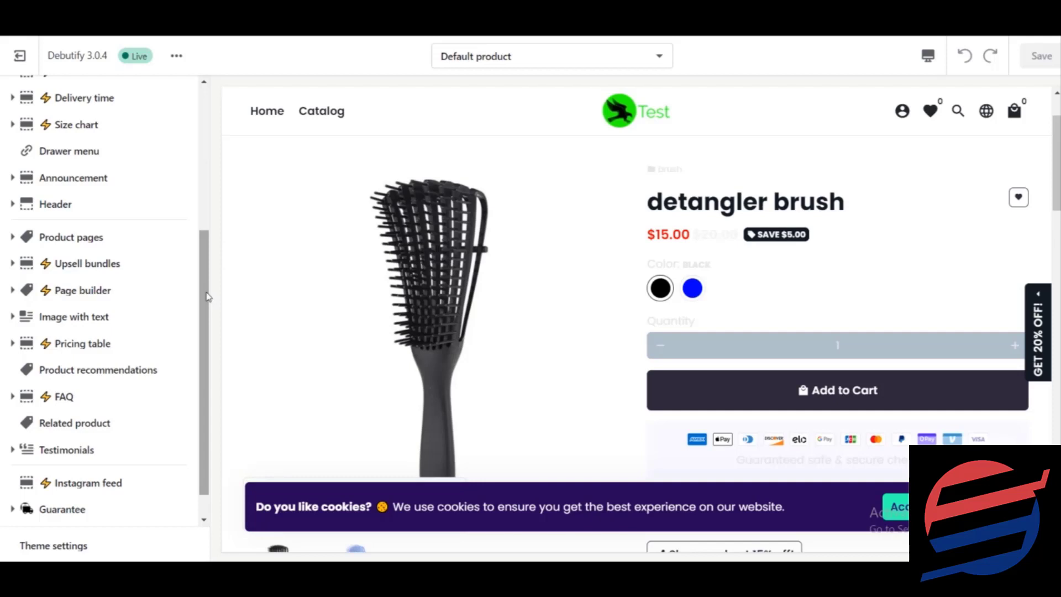
pyautogui.moveTo(207, 297)
pyautogui.mouseDown()
pyautogui.moveTo(209, 332)
pyautogui.moveTo(218, 282)
pyautogui.mouseUp()
# - In the Product pages settings, uncheck Show product type so product pages hide the type
pyautogui.click(42, 248)
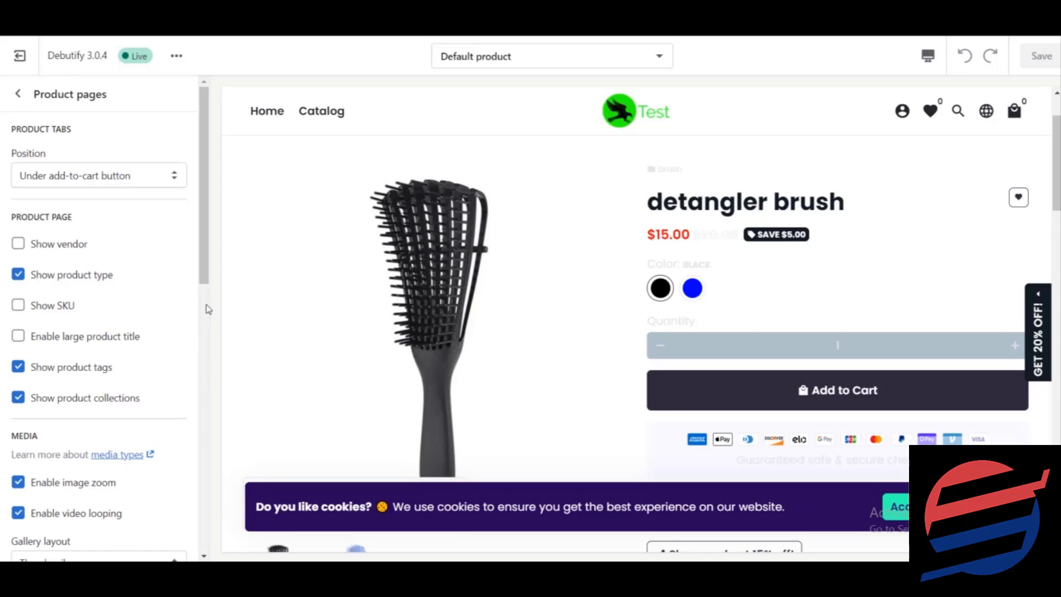
pyautogui.click(46, 289)
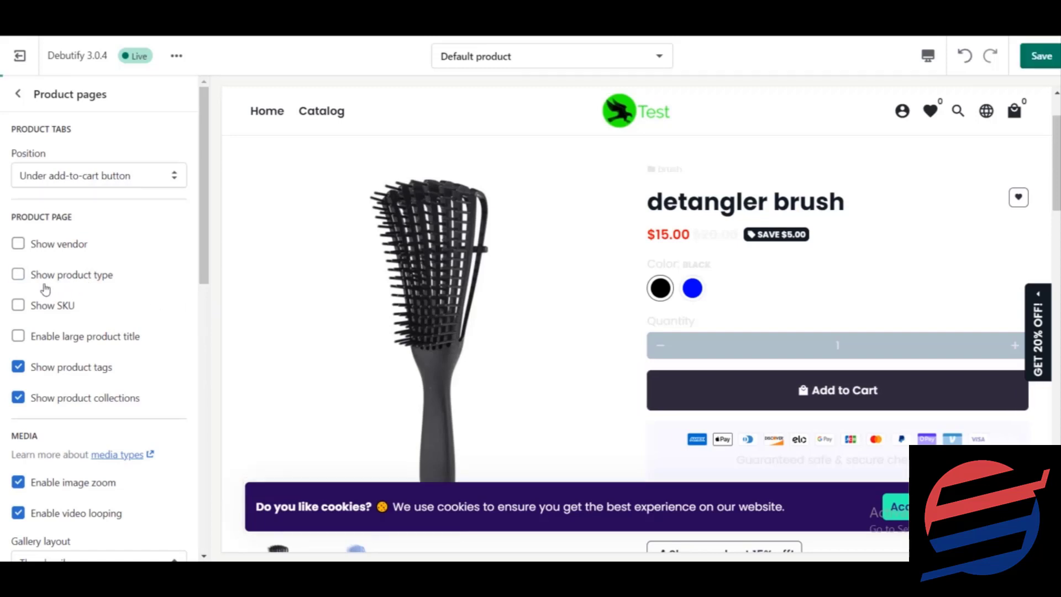
pyautogui.scroll(-4, 1058, 188)
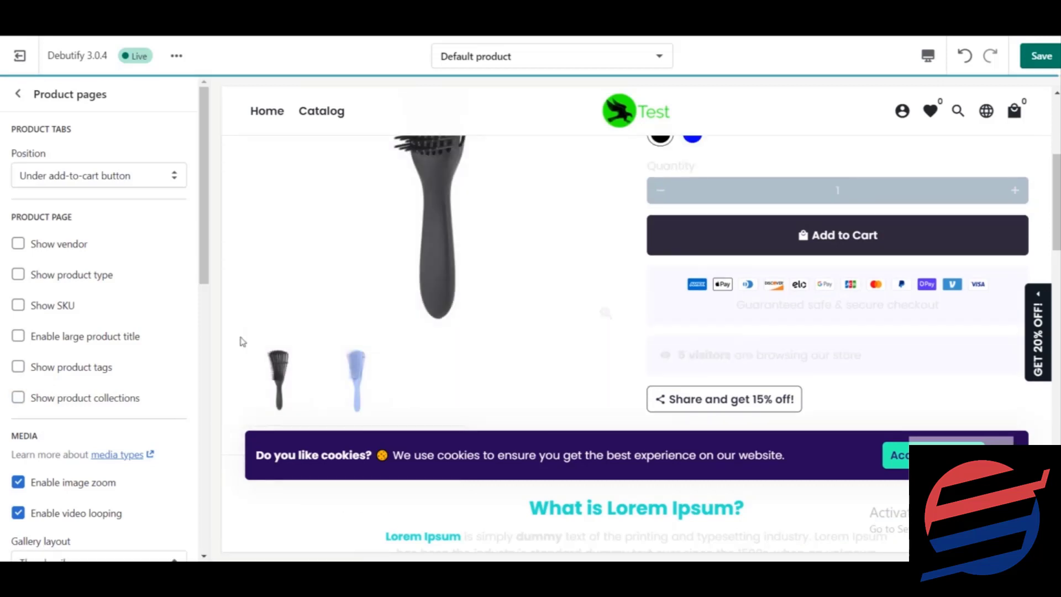
# - Scroll the Product pages settings and preview down to the Product description Position option
pyautogui.moveTo(1058, 199)
pyautogui.mouseDown()
pyautogui.moveTo(1058, 223)
pyautogui.moveTo(1059, 209)
pyautogui.mouseUp()
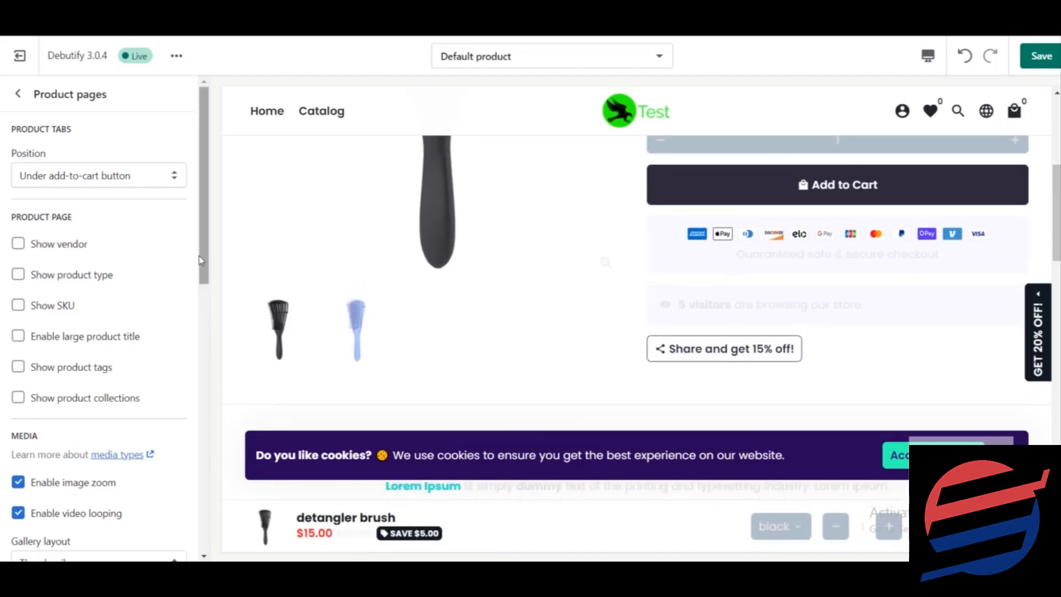
pyautogui.moveTo(201, 260); pyautogui.dragTo(200, 412)
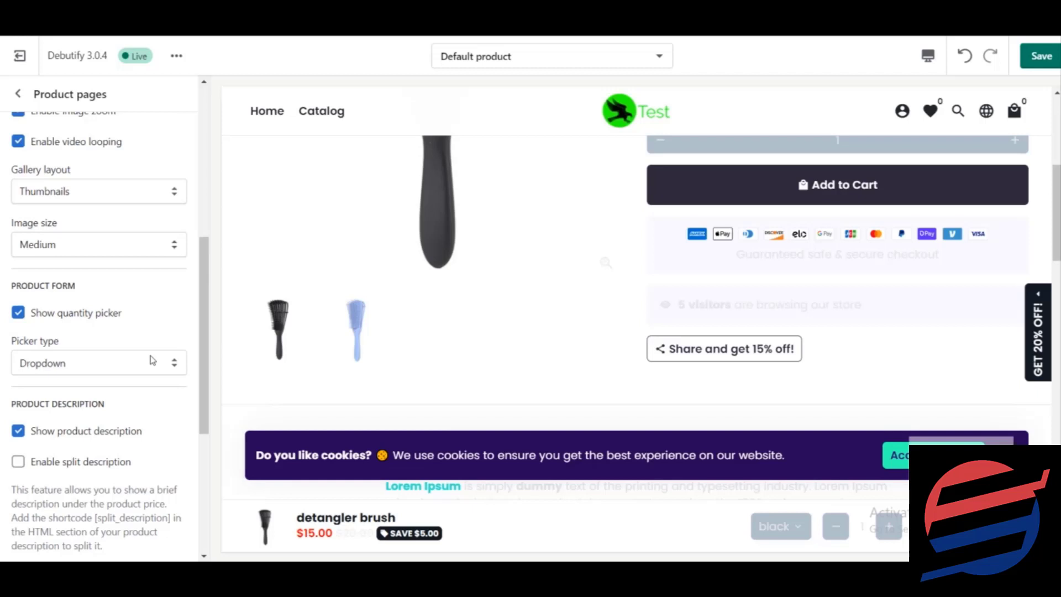
pyautogui.moveTo(204, 366); pyautogui.dragTo(204, 448)
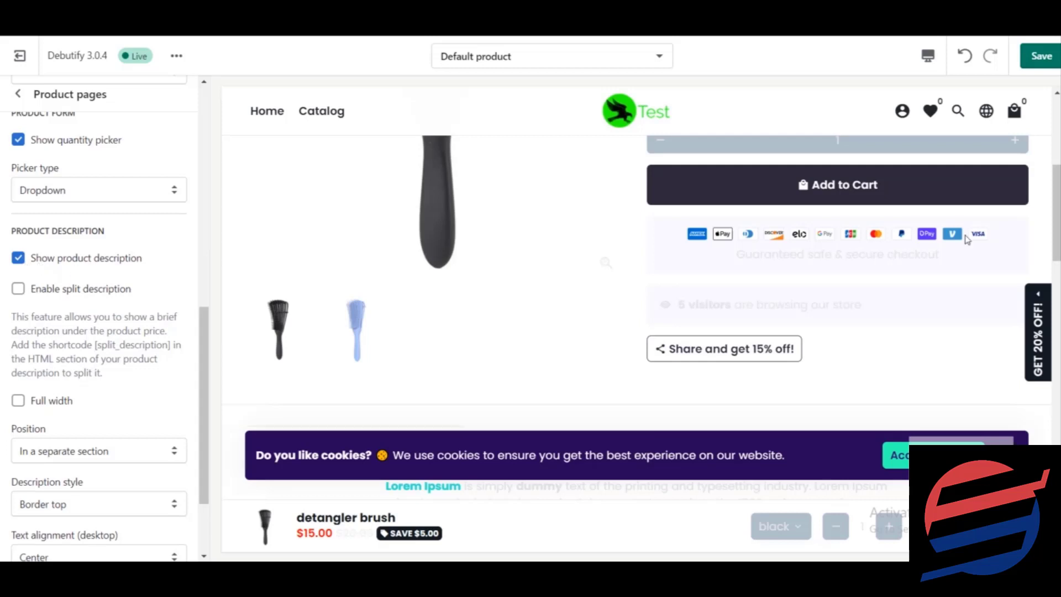
pyautogui.moveTo(1053, 237); pyautogui.dragTo(1053, 286)
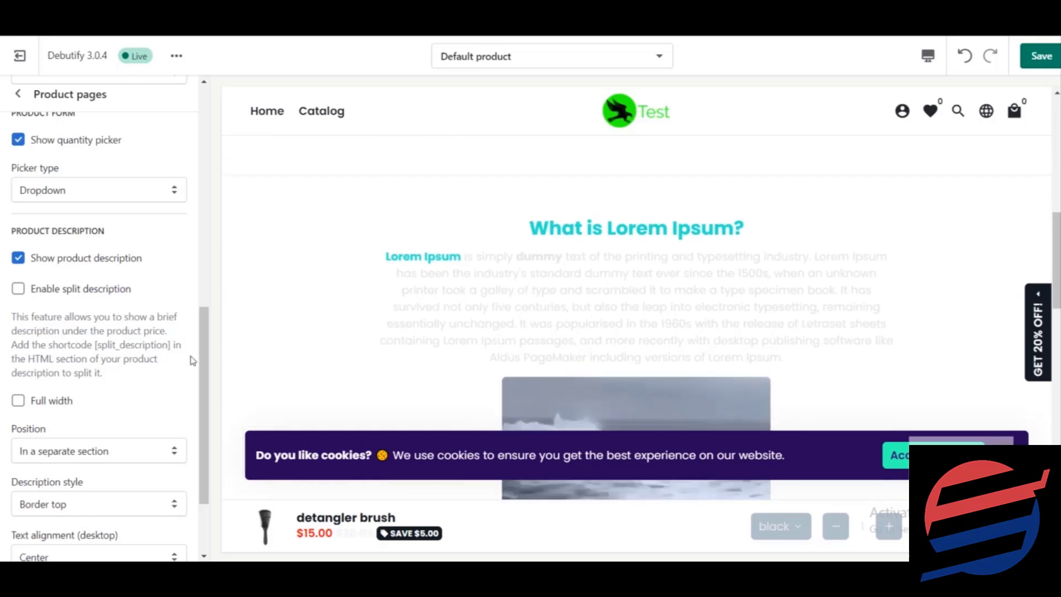
pyautogui.moveTo(203, 346); pyautogui.dragTo(206, 392)
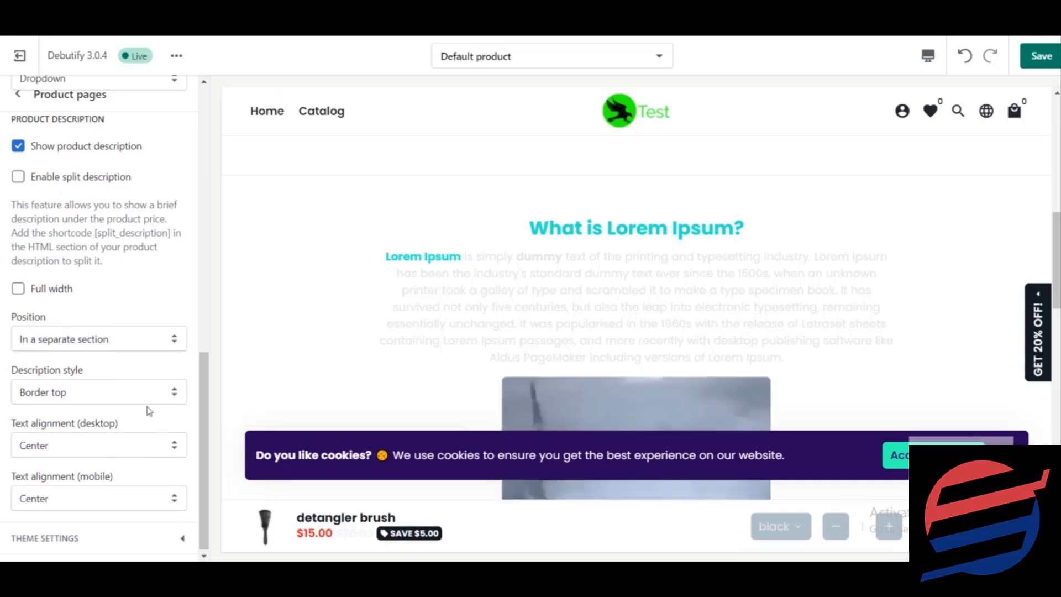
# - Set the product description position to 'Under add-to-cart button' and check it in the preview
pyautogui.click(116, 347)
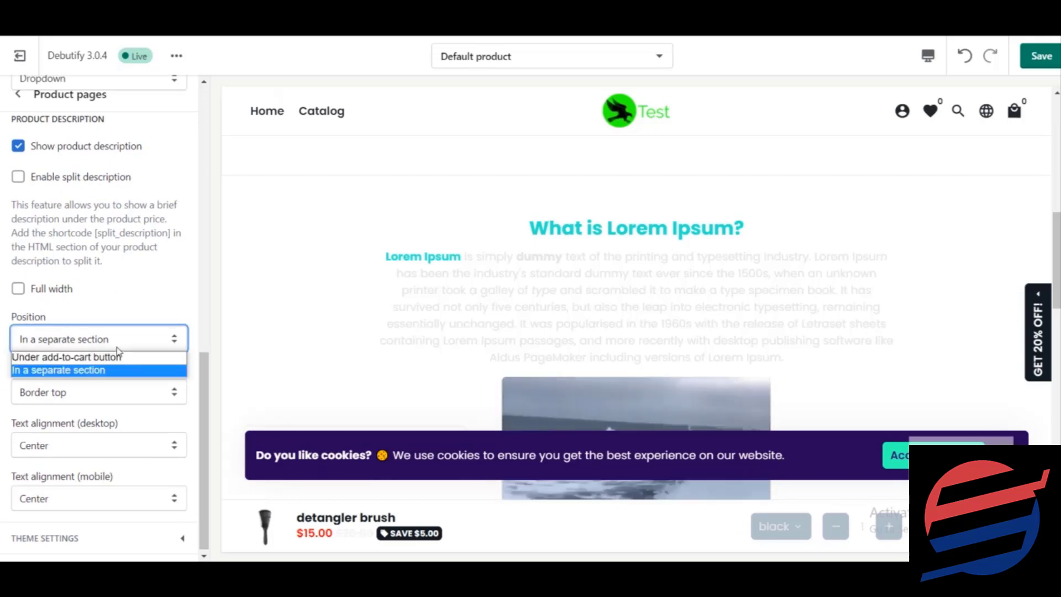
pyautogui.click(104, 360)
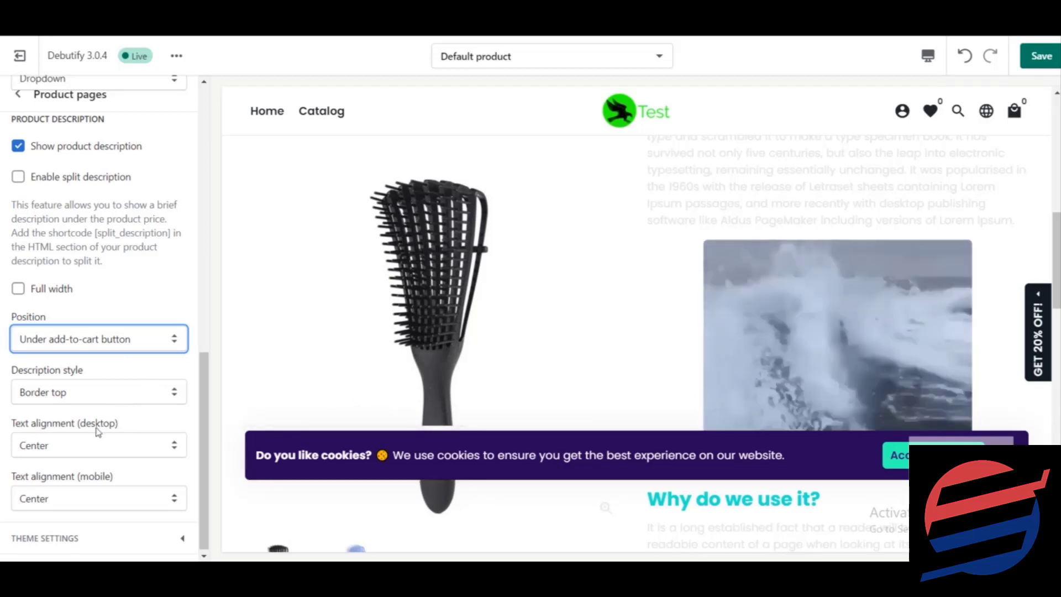
pyautogui.click(204, 440)
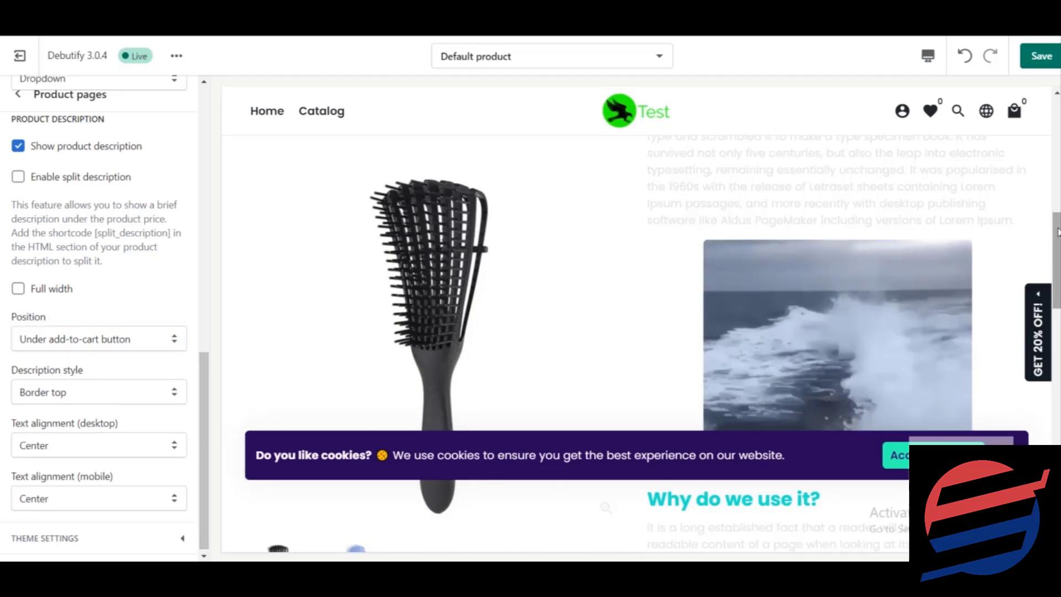
pyautogui.moveTo(1057, 221); pyautogui.dragTo(1059, 118)
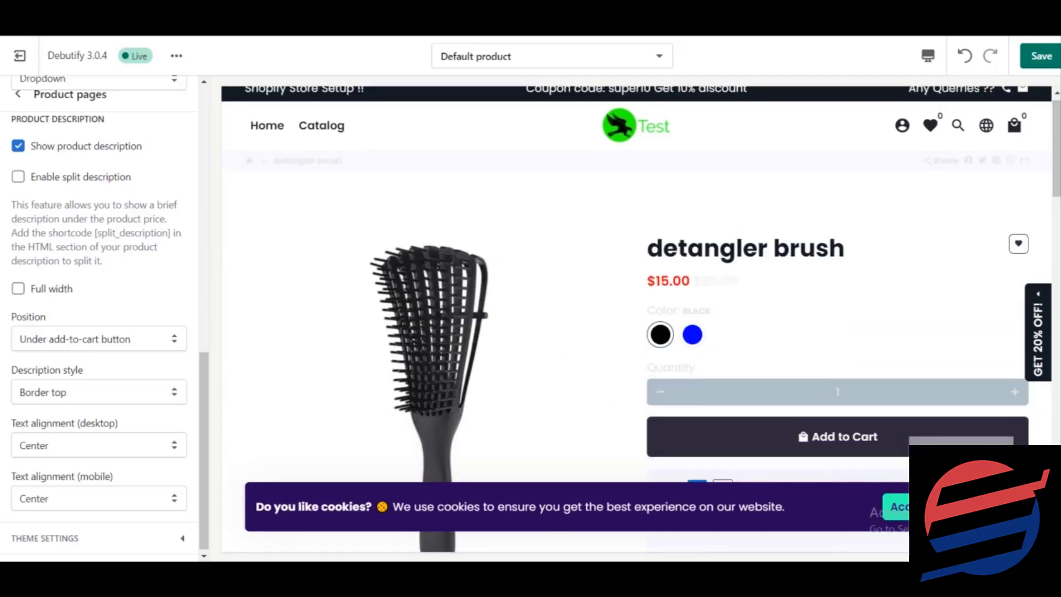
# - Save the Debutify theme changes and exit the editor back to the Themes page
pyautogui.click(1039, 58)
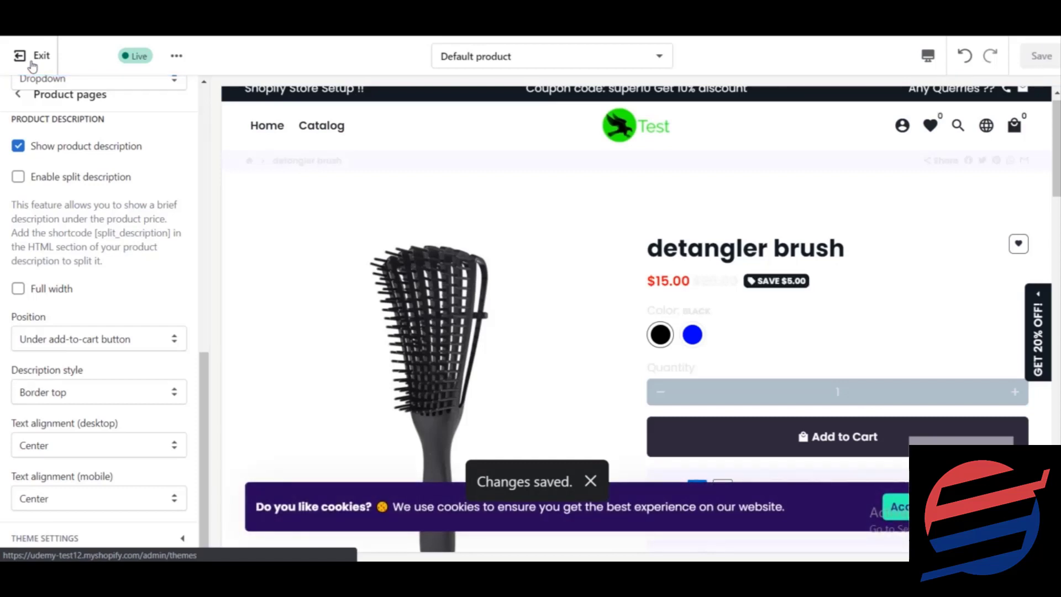
pyautogui.click(31, 61)
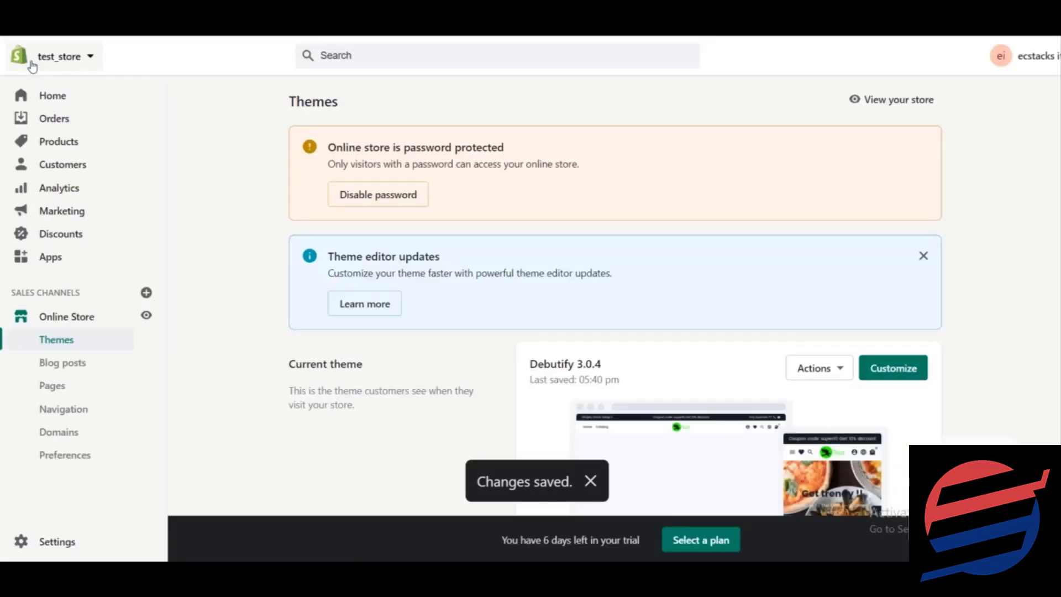